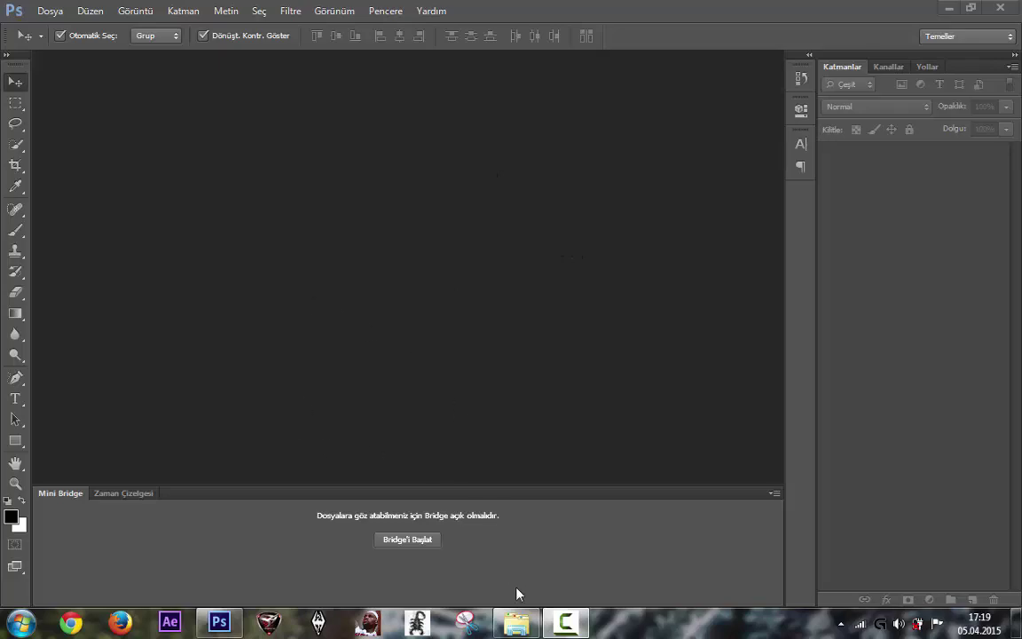
- Bring the Explorer window to the front over the empty Photoshop workspace
left_click(517, 622)
- Preview the finished ironmanhud composite in finished photoshop's, then return to film projeleri
left_click(114, 30)
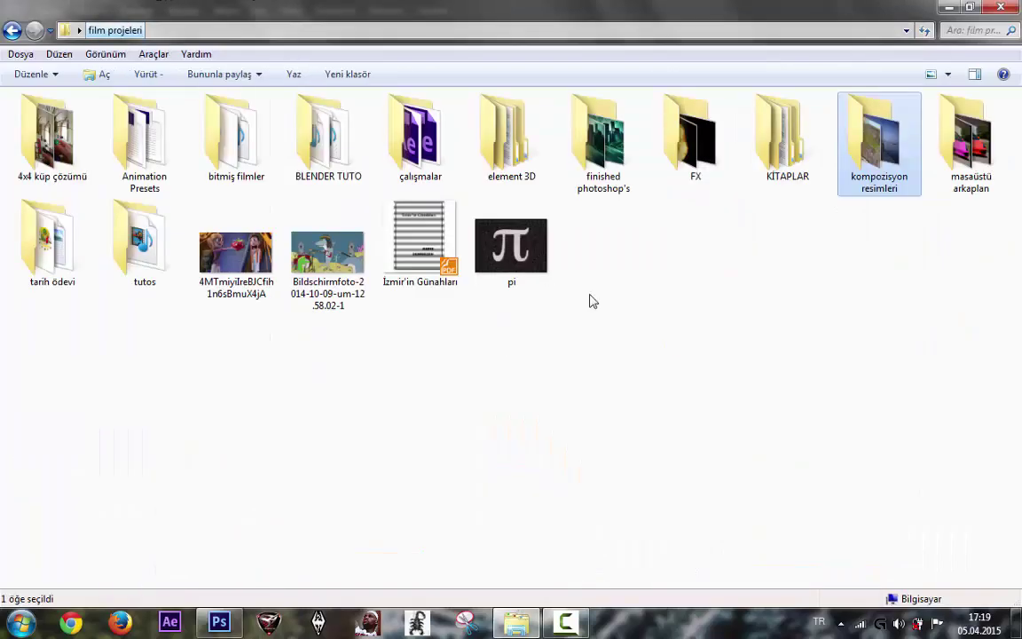
double_click(601, 138)
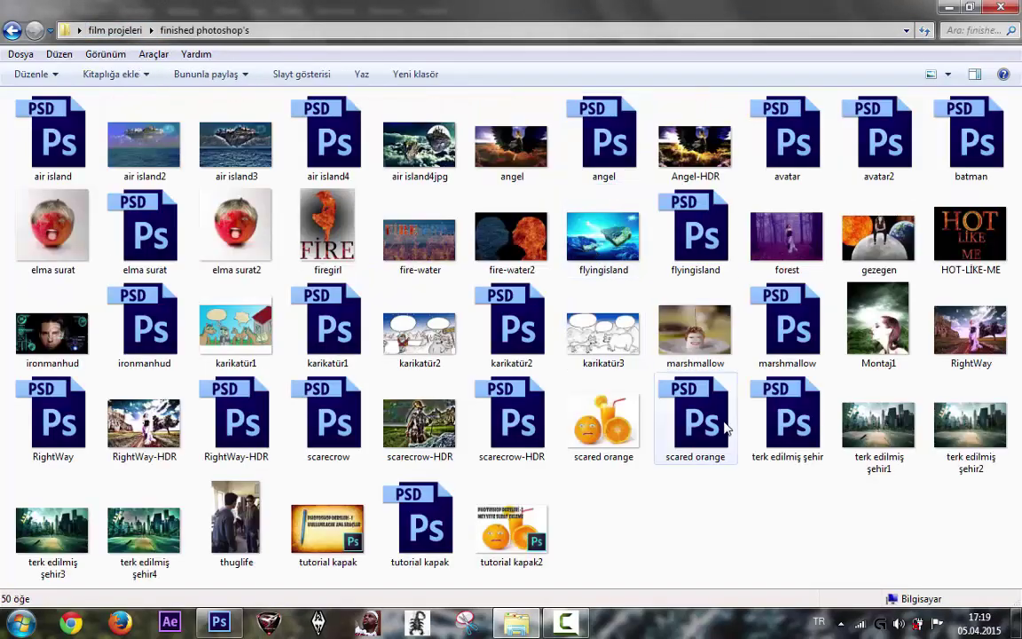
double_click(53, 337)
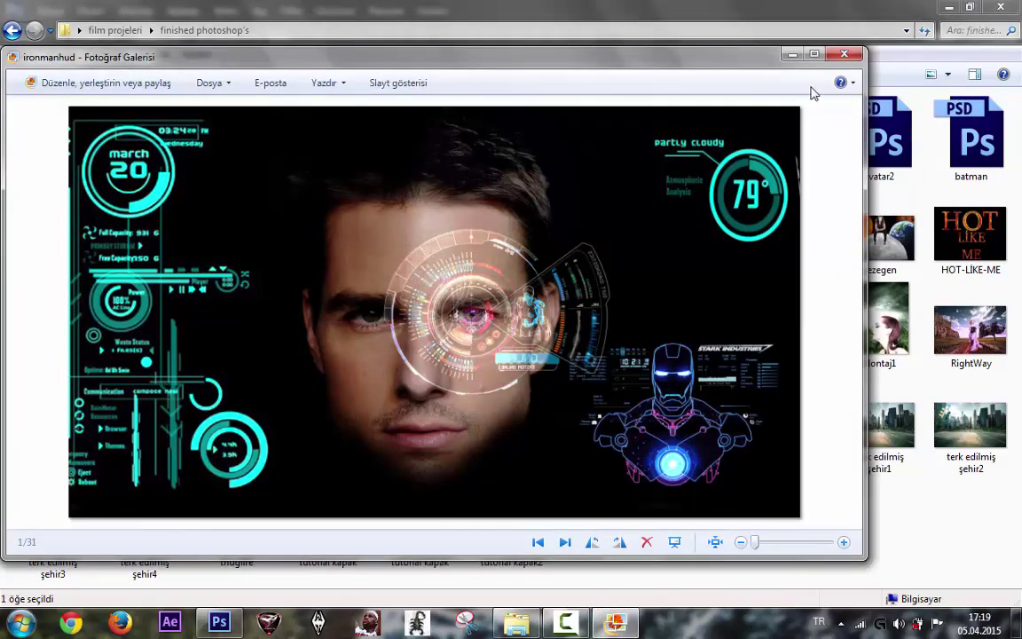
left_click(844, 55)
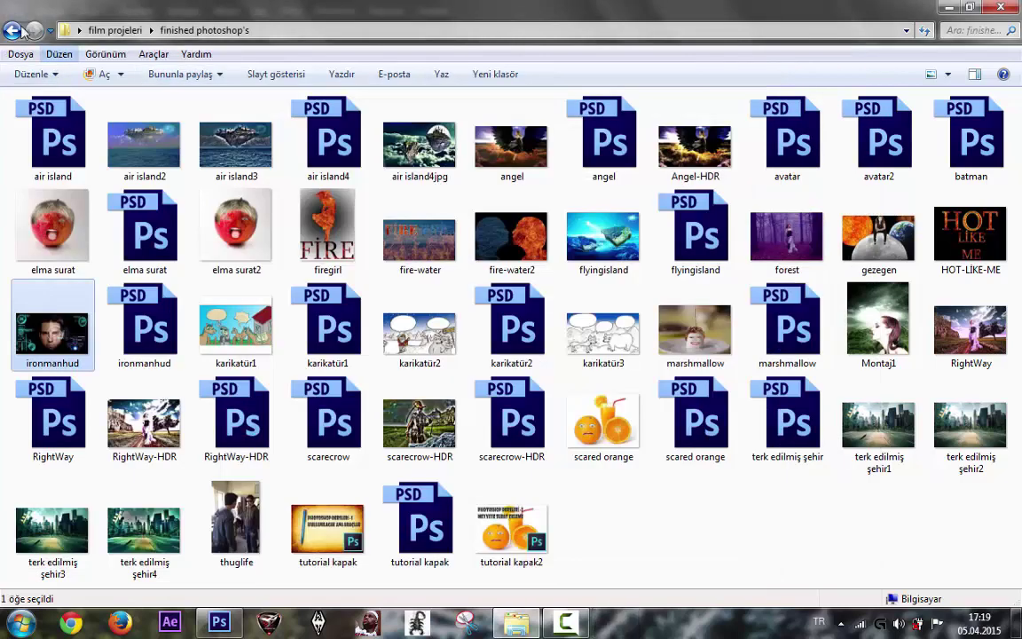
key("BackSpace")
- Open kompozisyon resimleri and view ironmanhud1 through ironmanhud4 full size
double_click(858, 142)
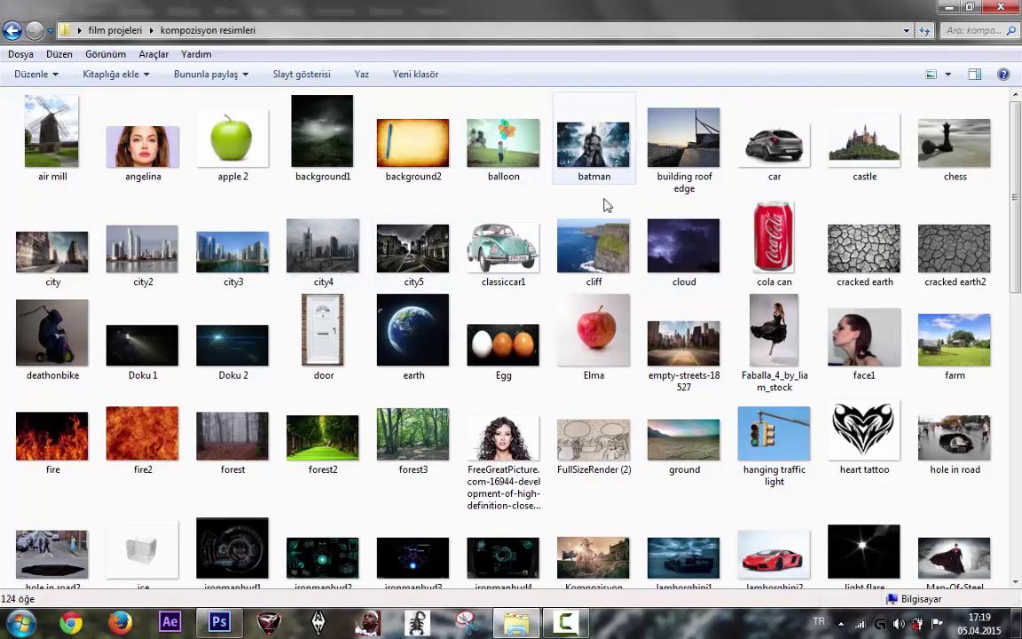
scroll(277, 337, "down", 1)
scroll(277, 337, "down", 4)
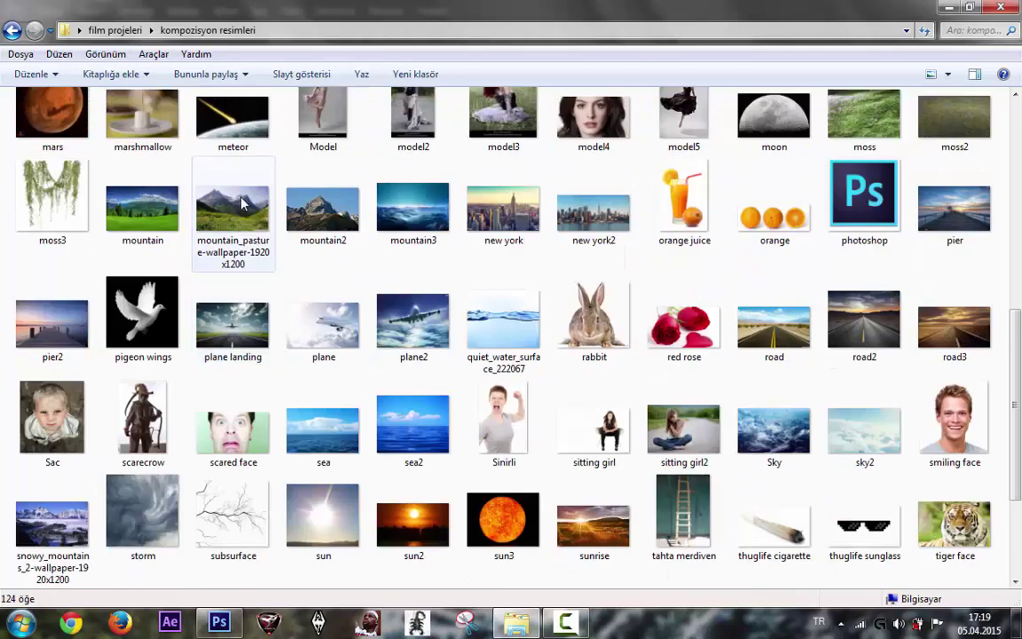
scroll(261, 222, "up", 1)
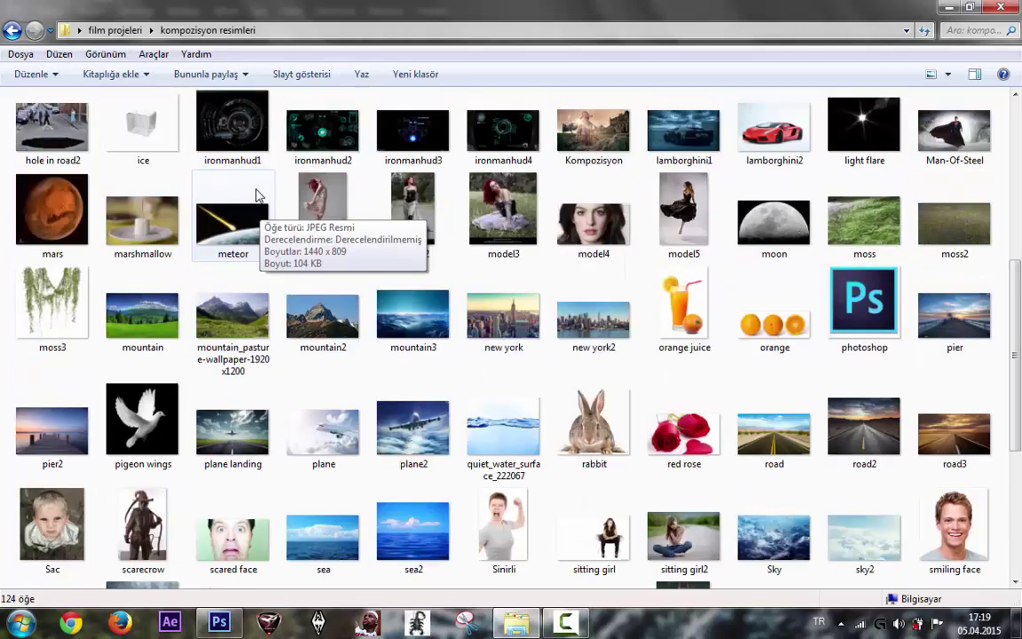
left_click(213, 155)
key("shift+Right")
key("shift+Right")
key("shift+Right")
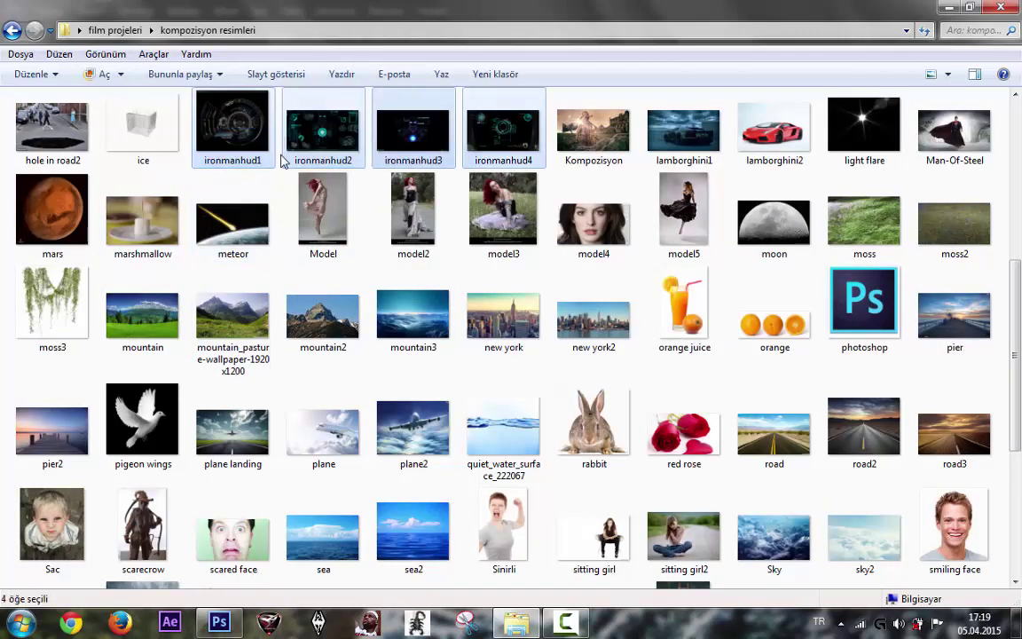
double_click(226, 133)
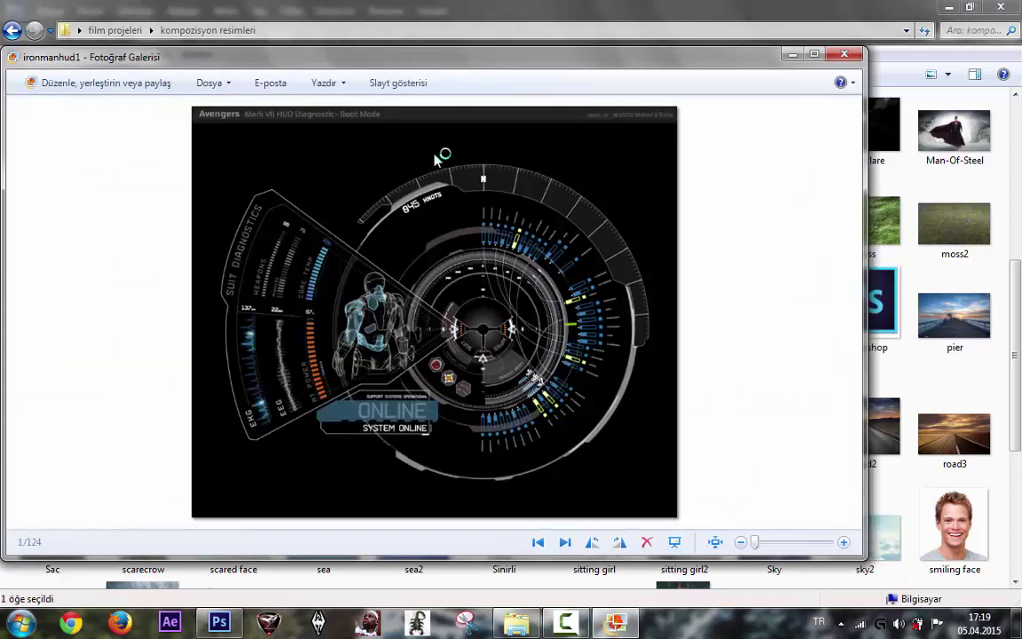
key("Right")
key("Right")
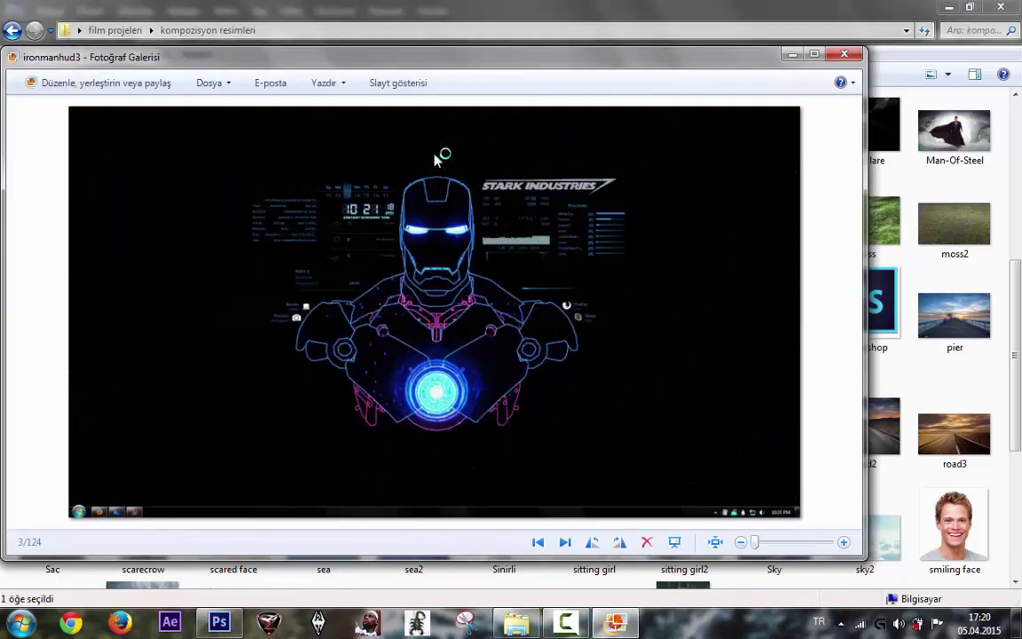
key("Right")
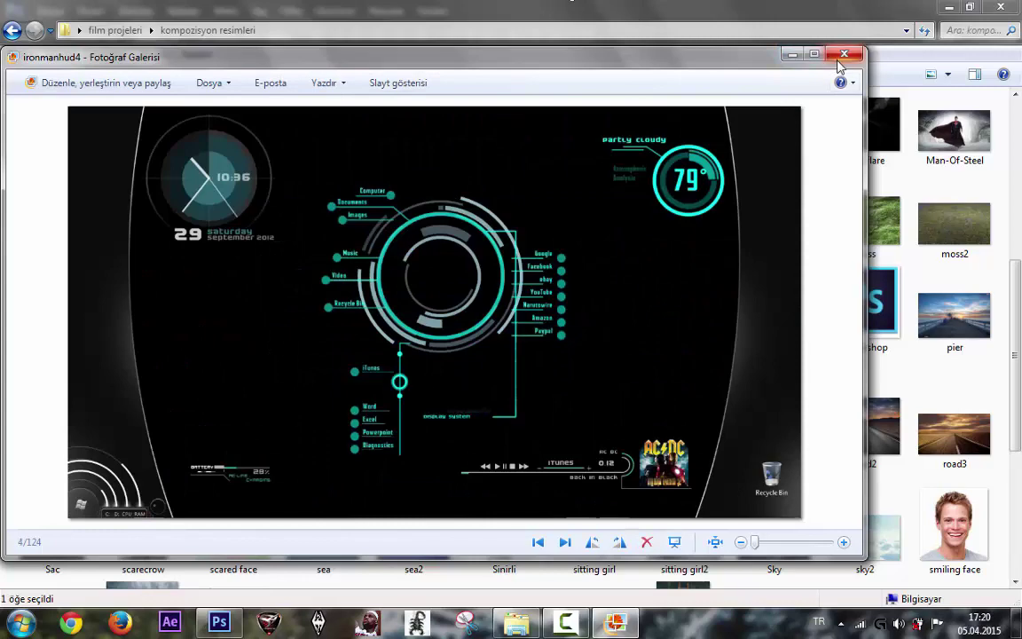
left_click(844, 54)
- Preview the tomcruise portrait full size, then close the viewer
scroll(470, 274, "down", 2)
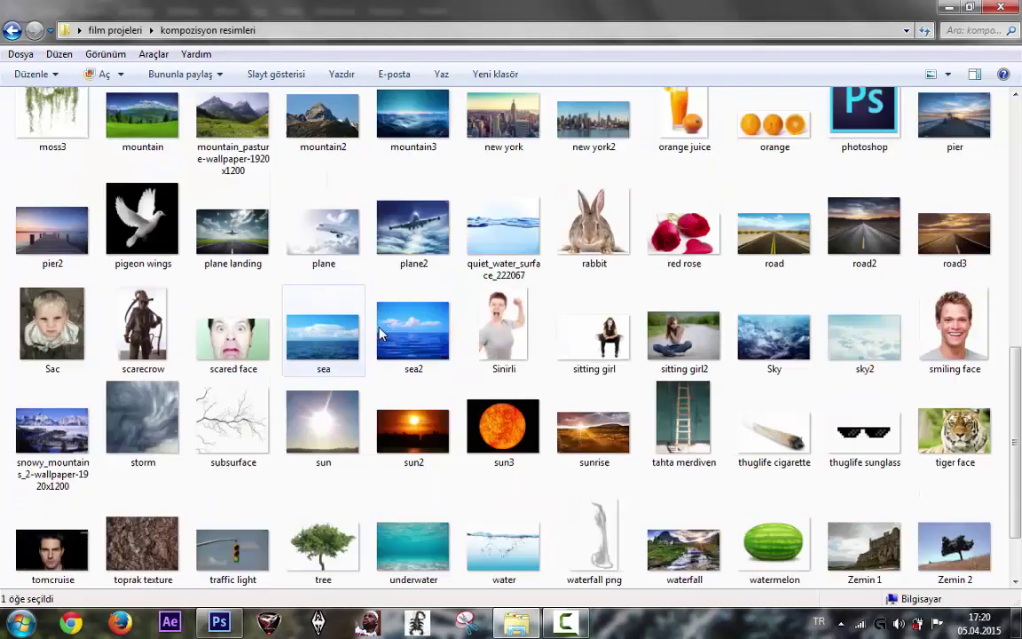
scroll(536, 336, "down", 1)
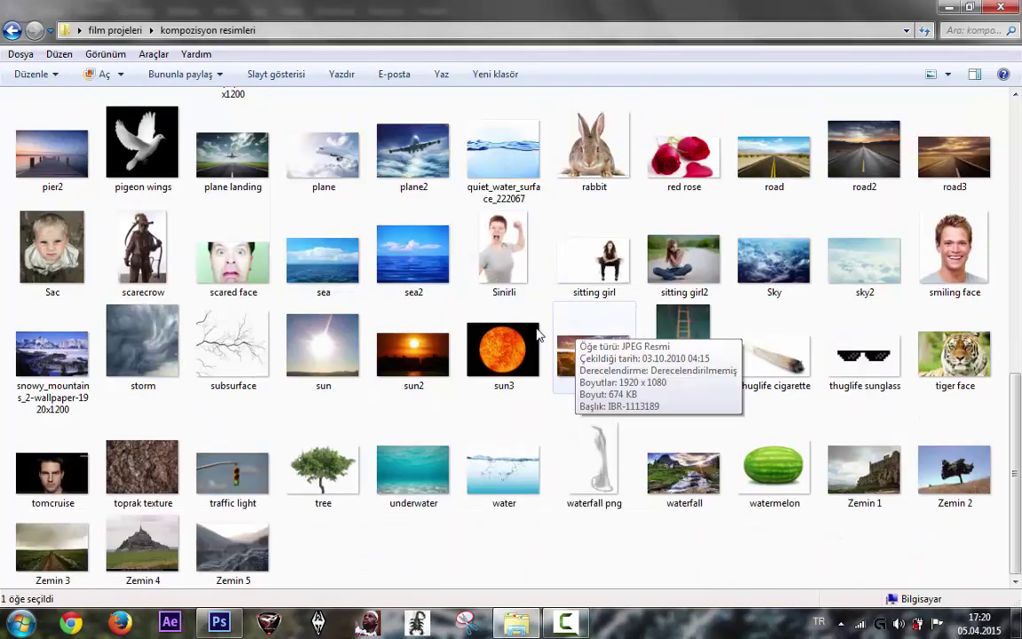
double_click(71, 474)
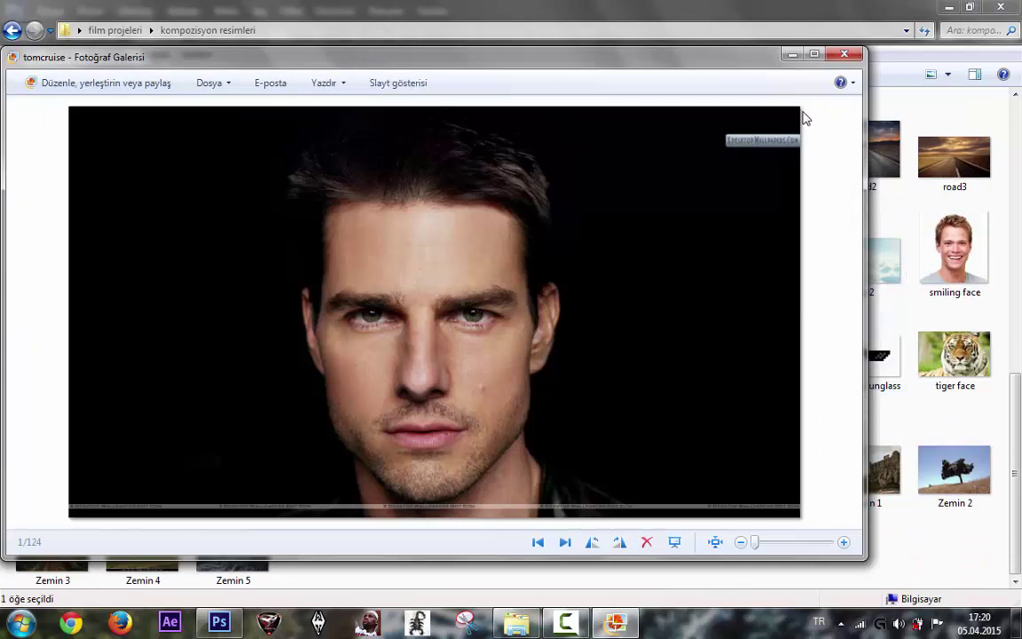
left_click(845, 54)
- Open tomcruise in Photoshop, duplicate the Background layer, and clone out the top-right watermark
mouse_move(58, 426)
left_mouse_down()
mouse_move(227, 608)
mouse_move(411, 336)
left_mouse_up()
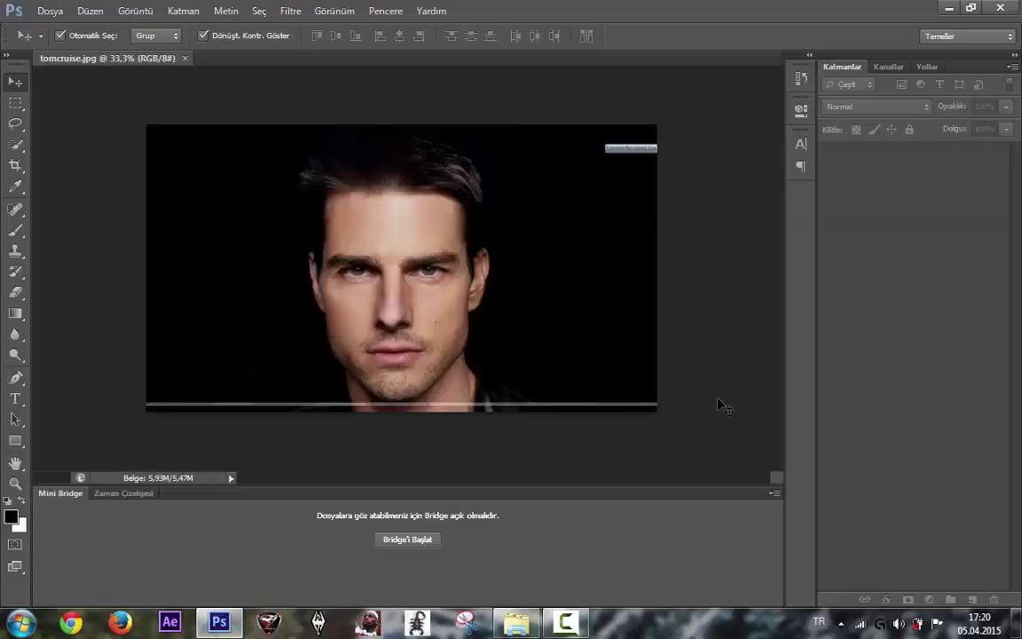
left_click_drag(918, 157, 972, 598)
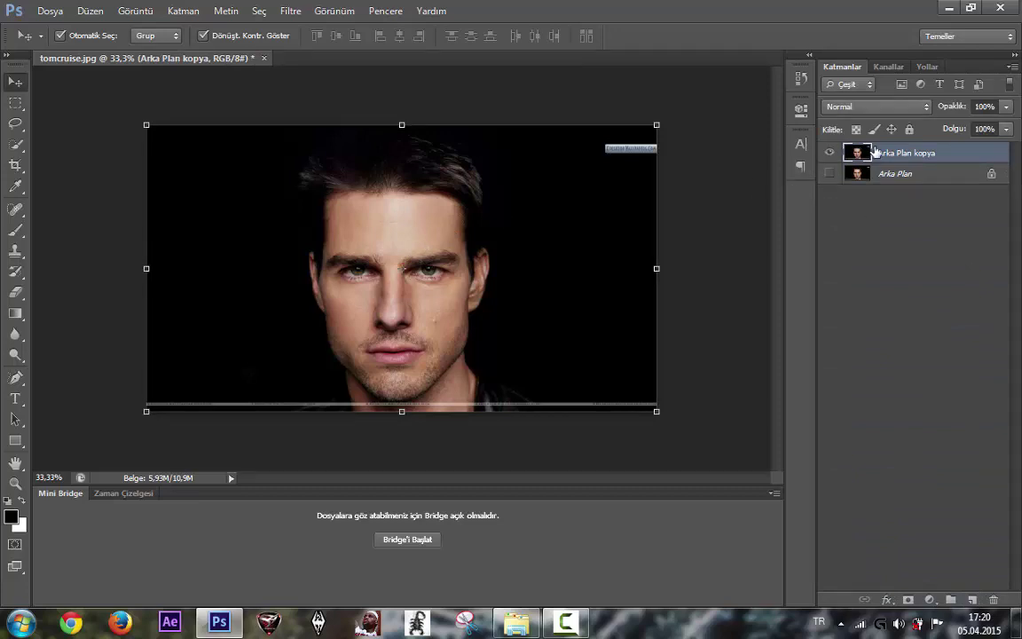
key("z")
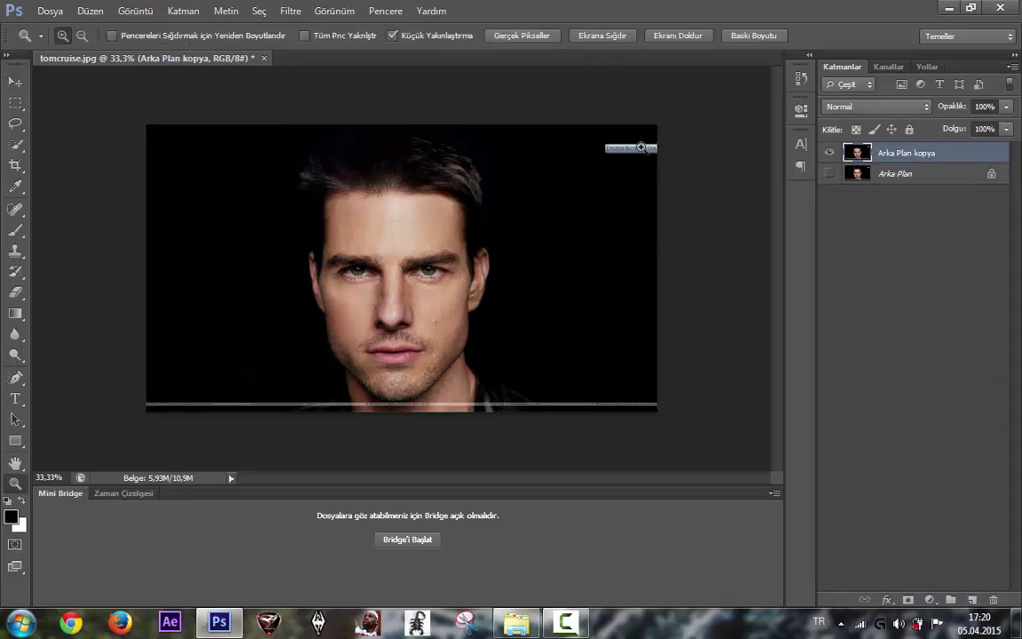
left_click(642, 148)
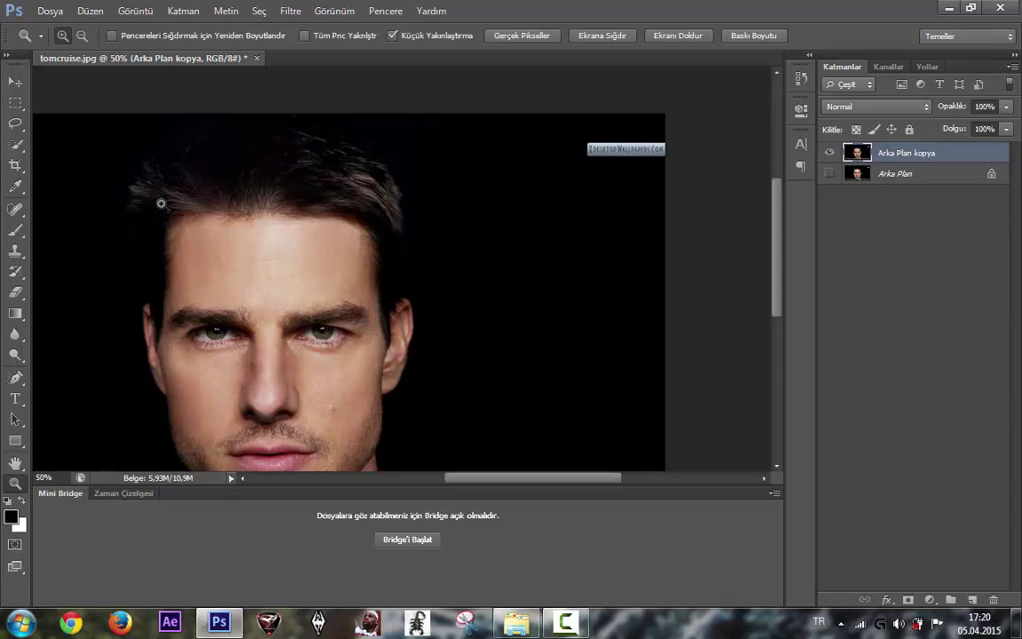
key("v")
left_click(15, 251)
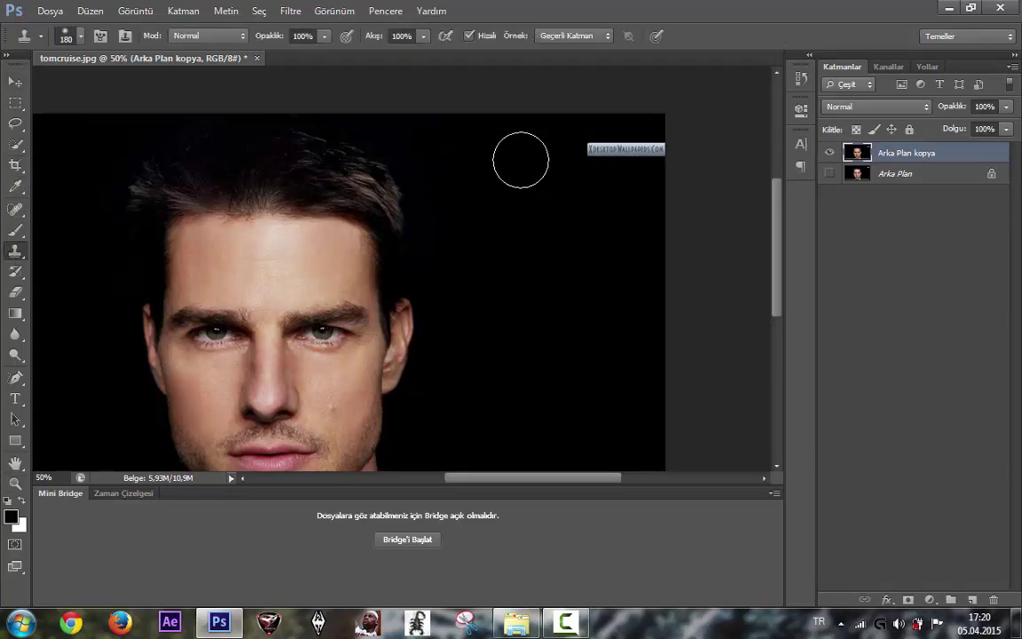
left_click(521, 154, "alt")
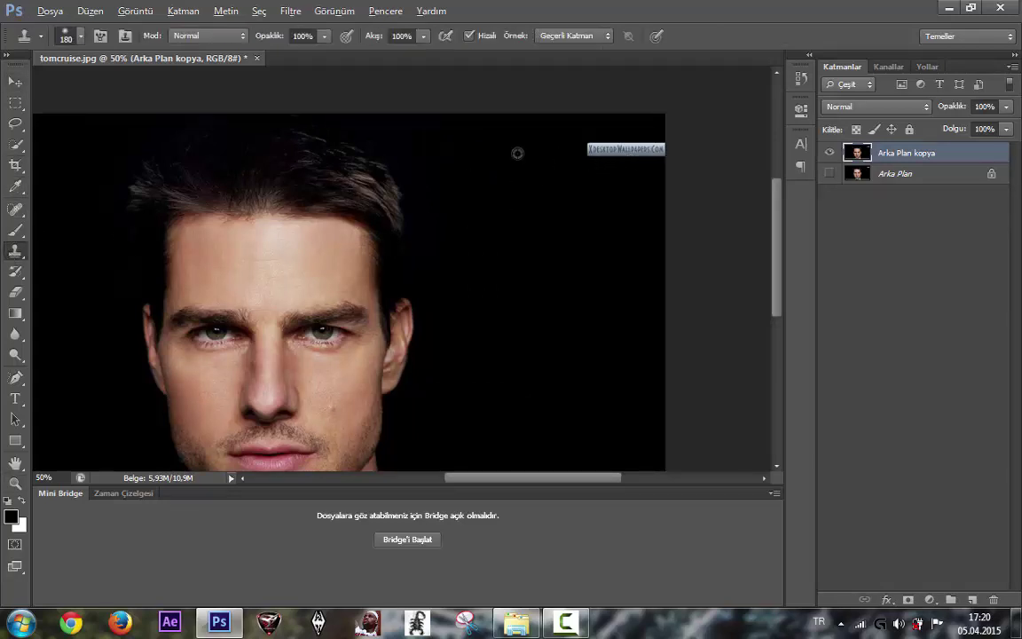
mouse_move(593, 155)
left_mouse_down()
mouse_move(611, 144)
mouse_move(587, 164)
left_mouse_up()
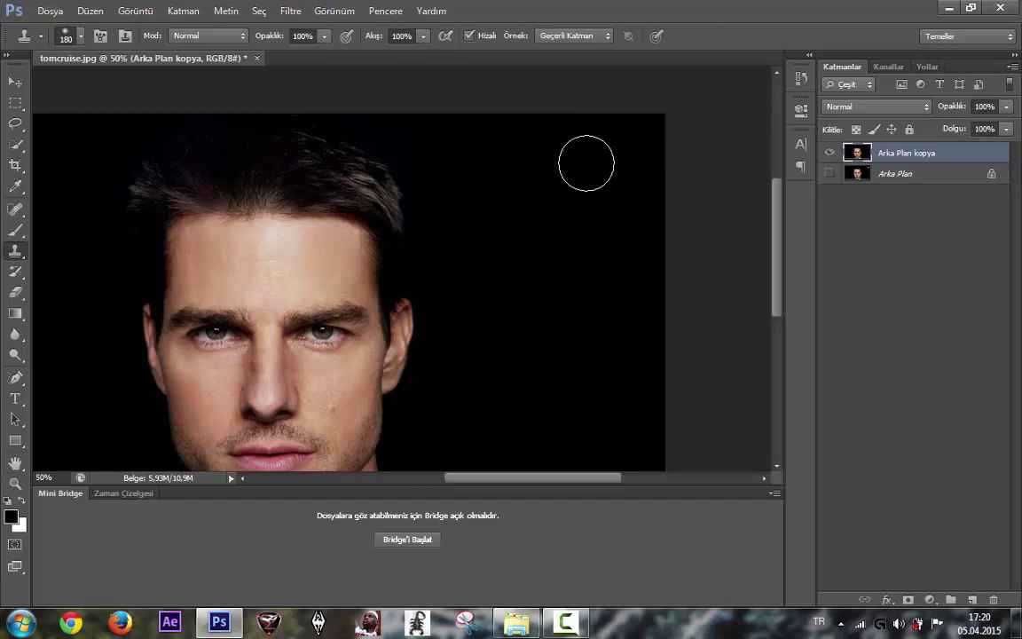
- Fit the image in view and crop the light strip off the bottom
key("z")
left_click(554, 33)
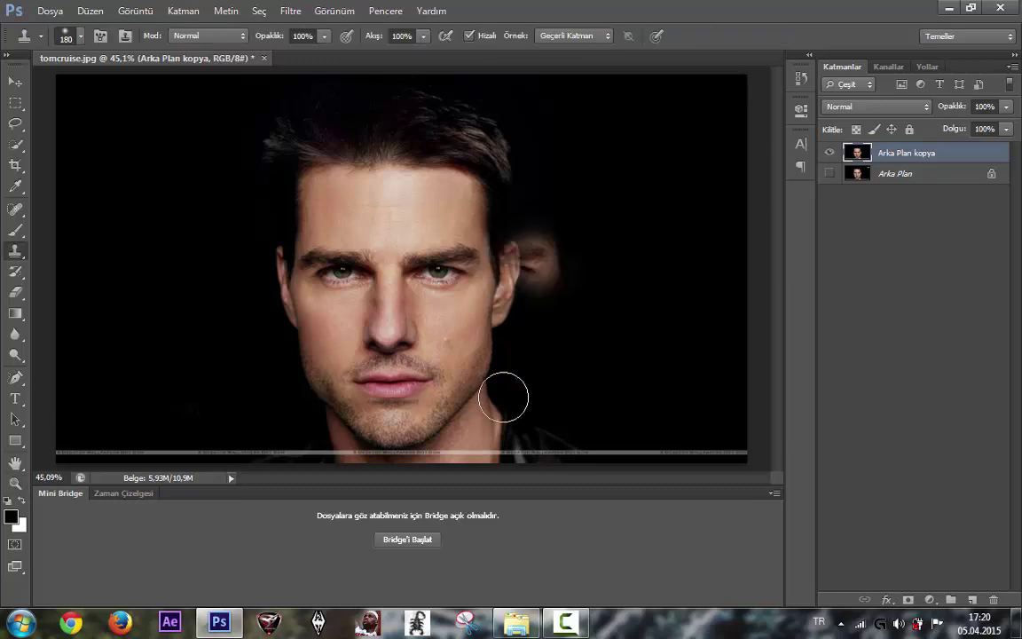
key("ctrl+z")
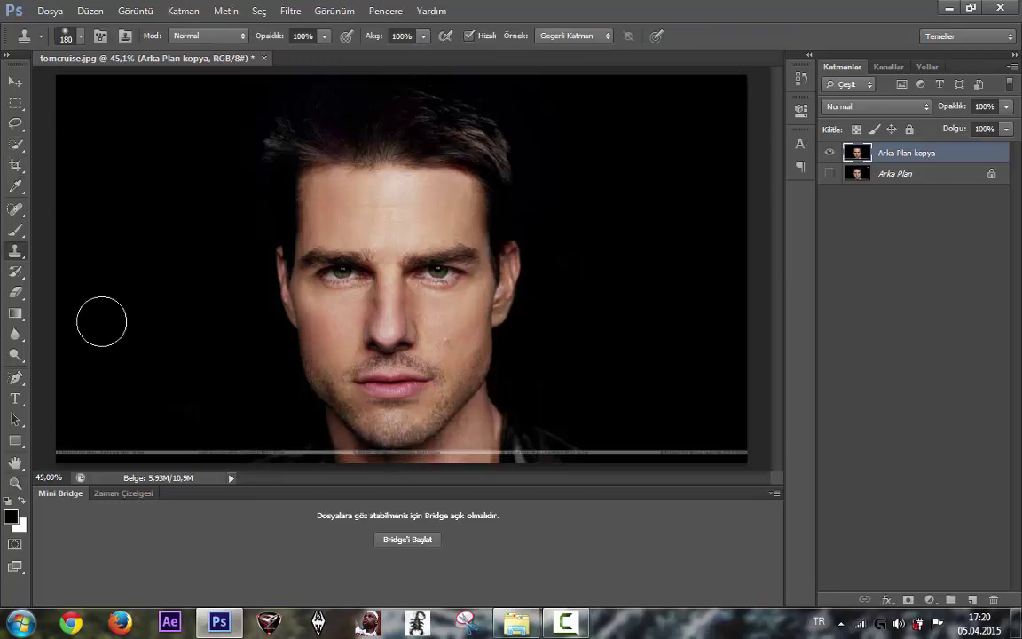
left_click(14, 165)
left_click_drag(402, 459, 402, 434)
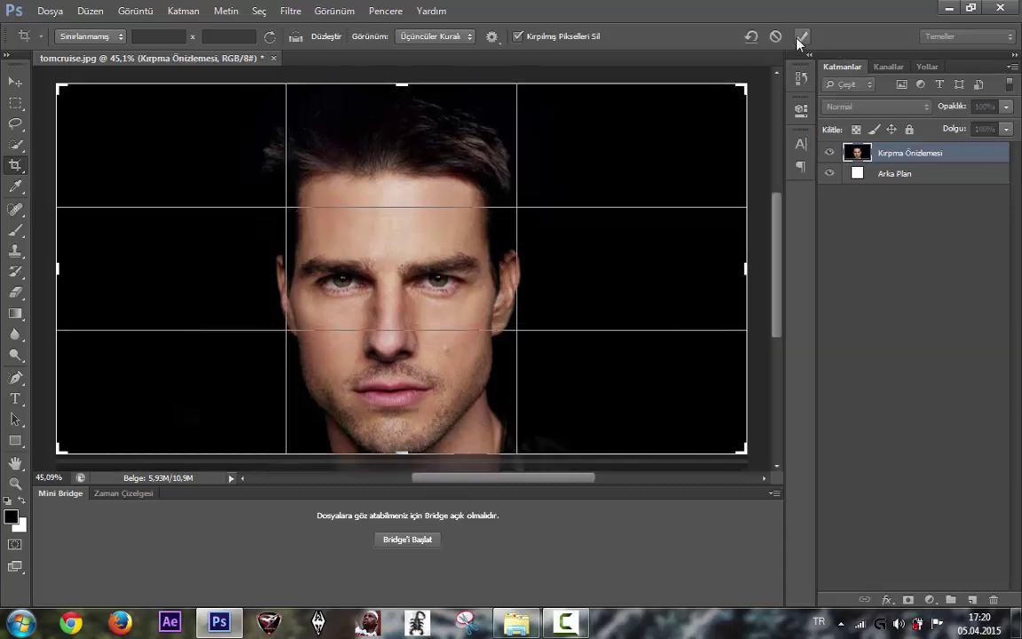
left_click(801, 37)
left_click(15, 82)
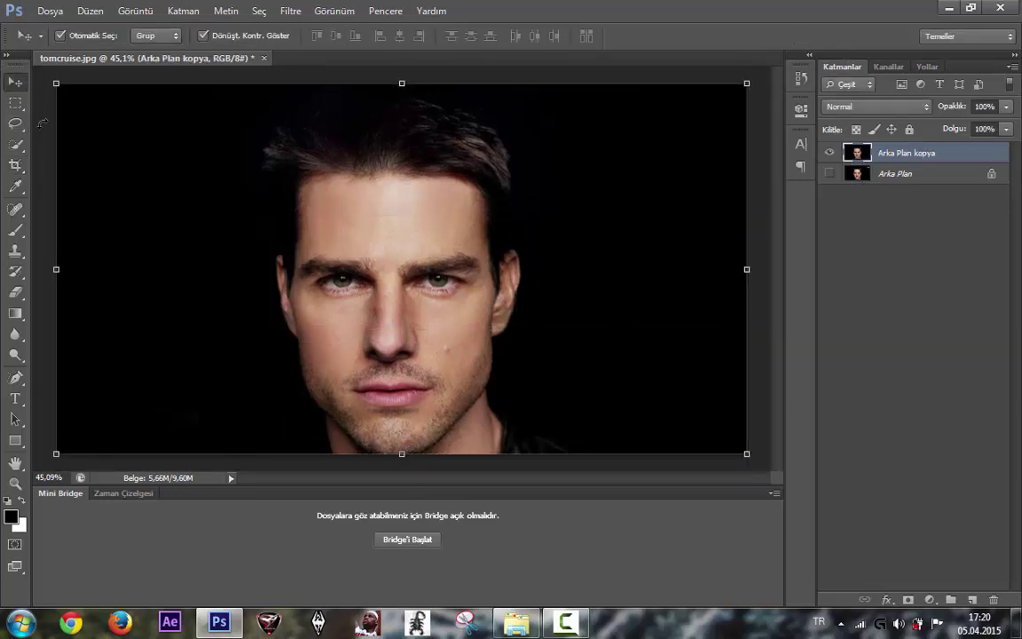
- Attempt placing several ironmanhud images into the portrait, then cancel the placement
left_click(516, 624)
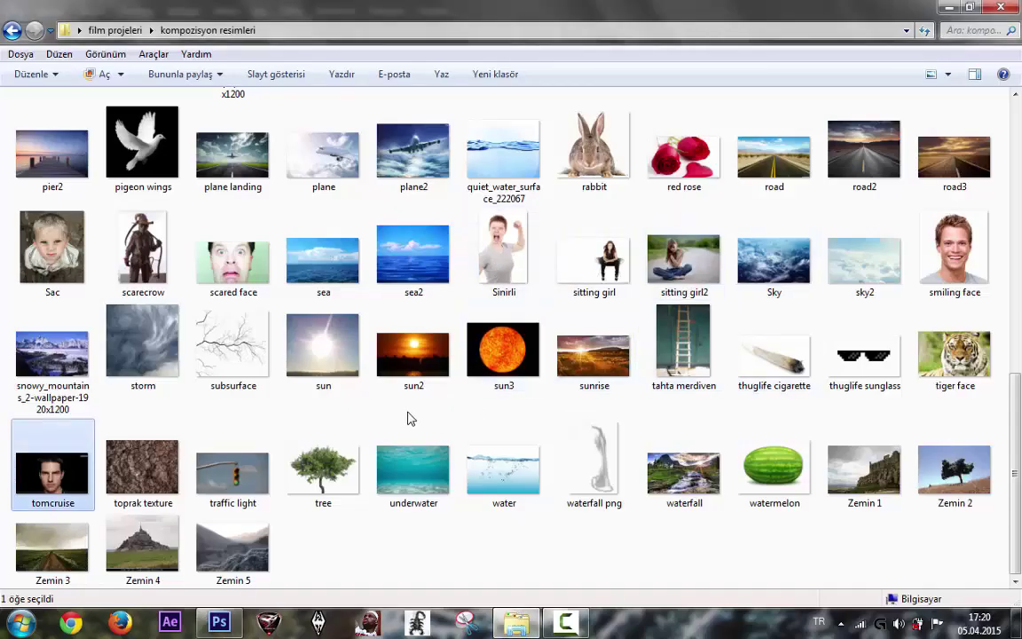
scroll(337, 311, "up", 10)
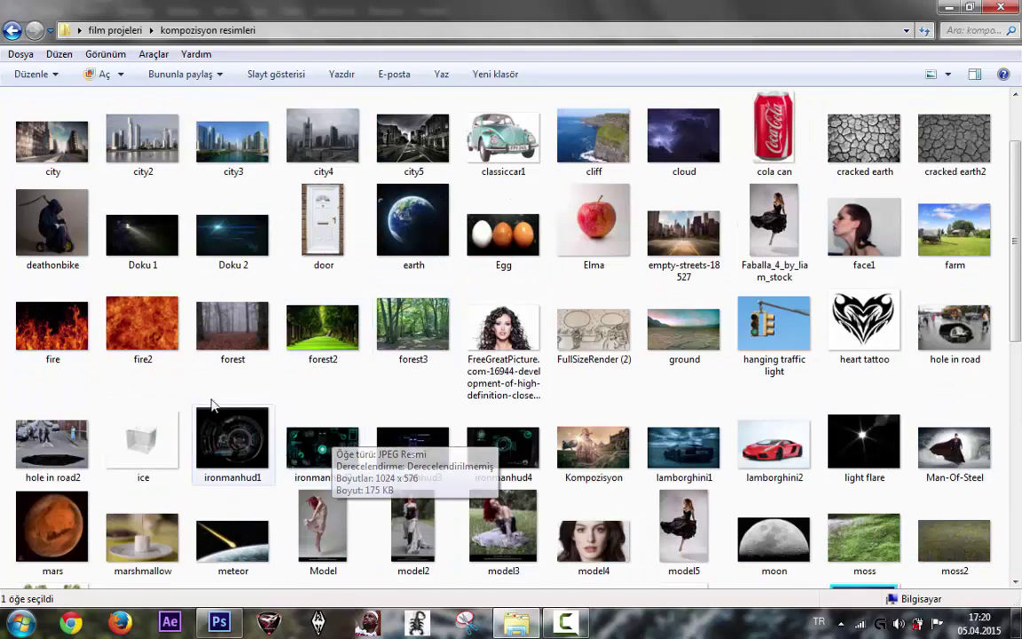
left_click_drag(216, 383, 529, 470)
mouse_move(207, 391)
left_mouse_down()
mouse_move(433, 464)
mouse_move(289, 415)
left_mouse_up()
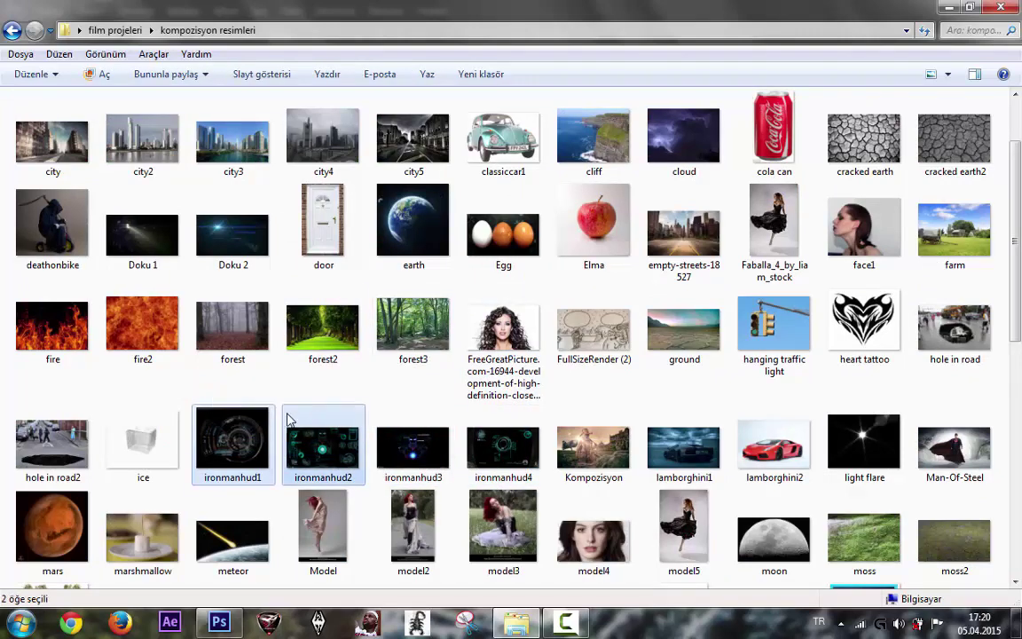
left_click(411, 444, "ctrl")
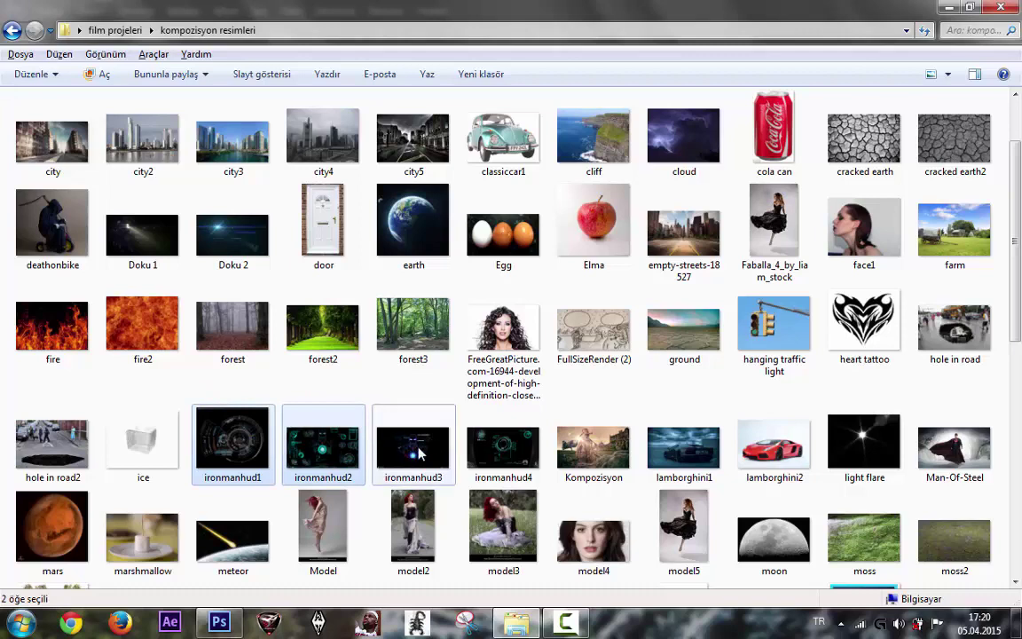
left_click(503, 444, "ctrl")
mouse_move(503, 444)
left_mouse_down()
mouse_move(284, 578)
mouse_move(671, 311)
left_mouse_up()
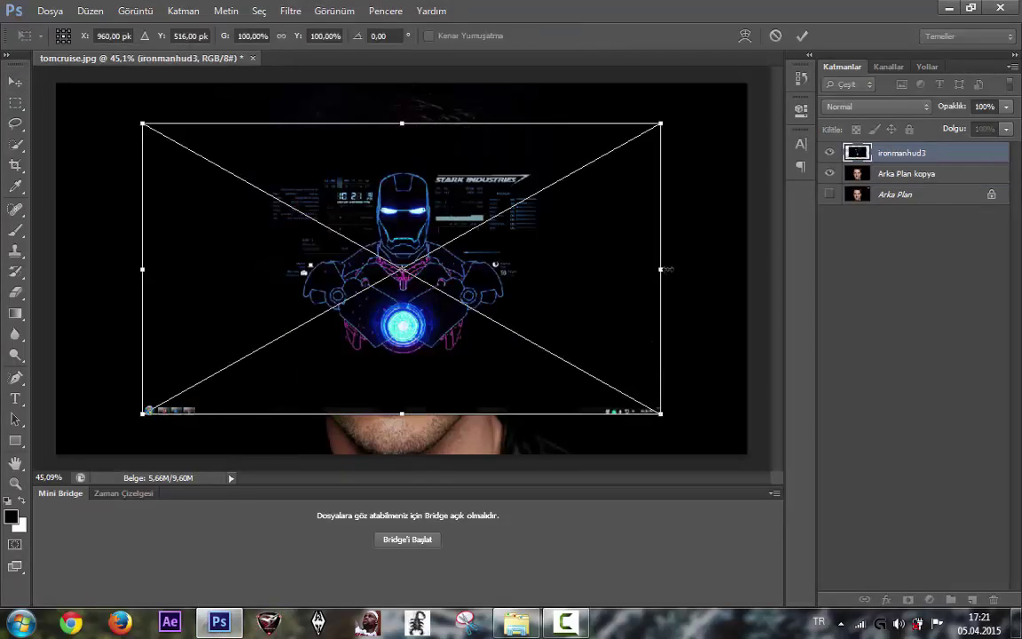
left_click(775, 35)
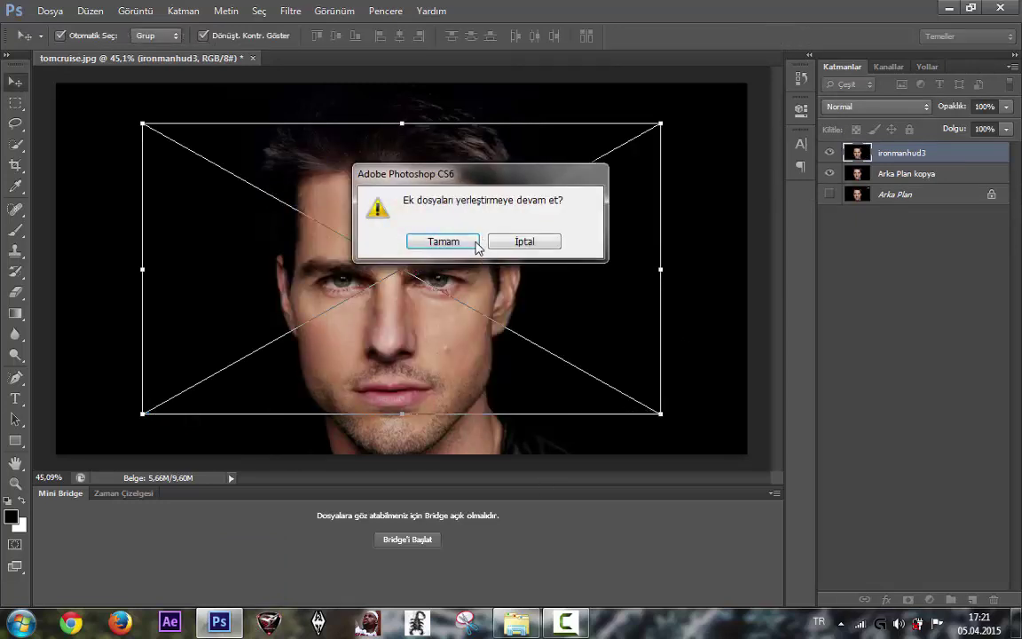
left_click(521, 241)
key("alt+Tab")
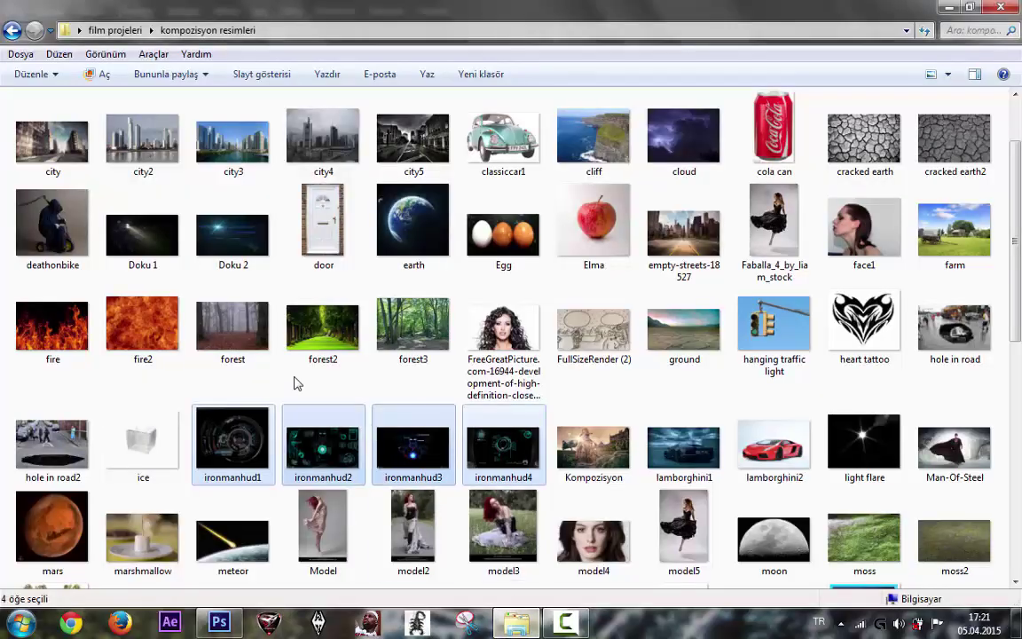
- Place ironmanhud1 in the portrait, moved up-left over the face
left_click(238, 443)
mouse_move(242, 495)
left_mouse_down()
mouse_move(226, 619)
mouse_move(399, 346)
left_mouse_up()
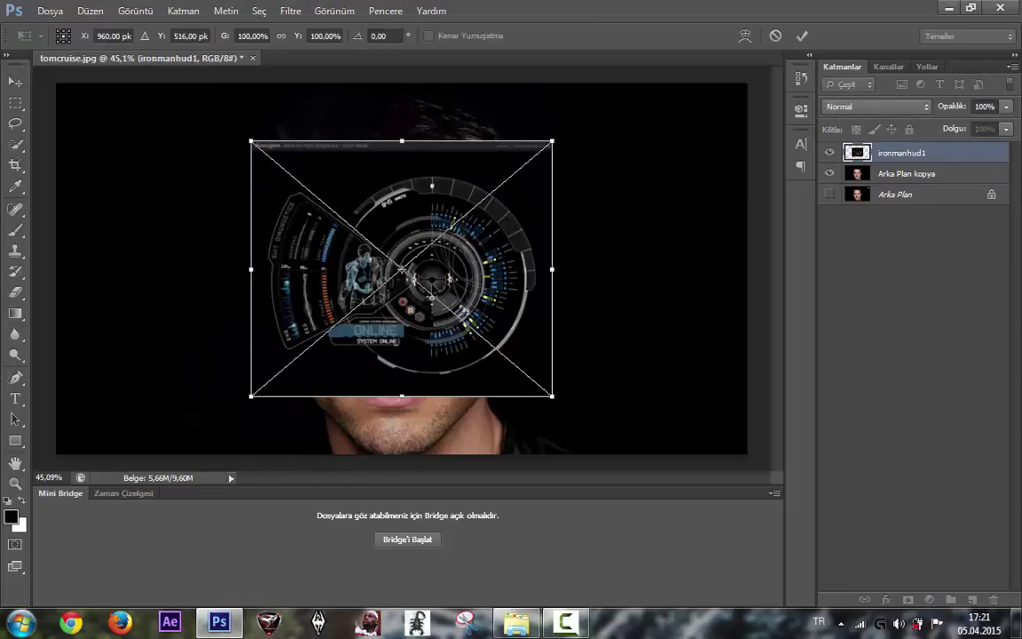
mouse_move(413, 168)
left_mouse_down()
mouse_move(388, 223)
mouse_move(464, 197)
mouse_move(395, 216)
left_mouse_up()
left_click(801, 36)
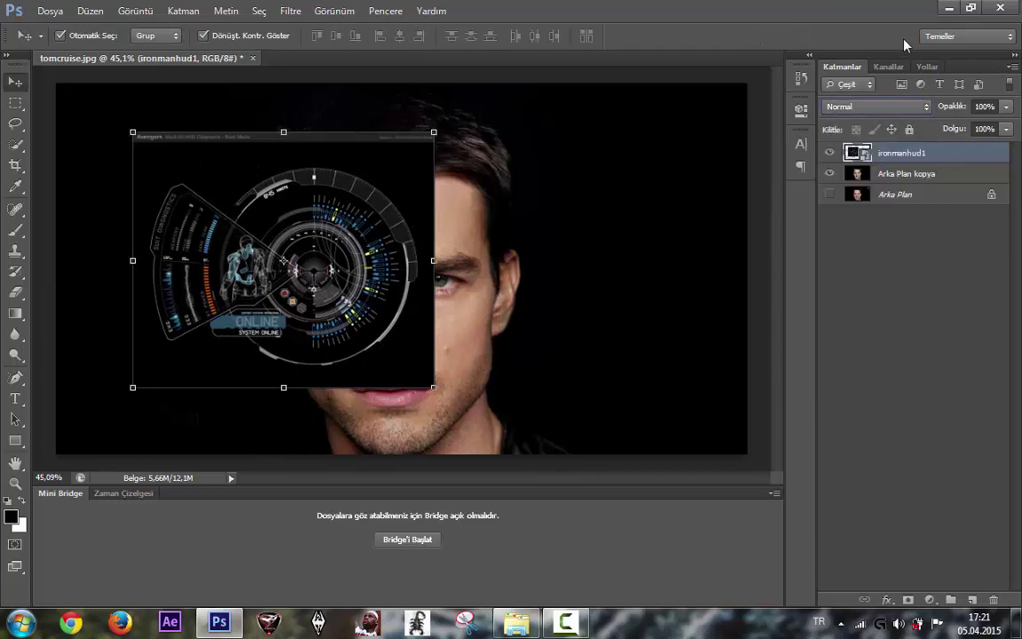
- Cycle the ironmanhud1 layer's blend mode to Doğrusal Soldurma (Ekle), i.e. Linear Dodge (Add)
key("alt+shift+k")
key("shift+plus")
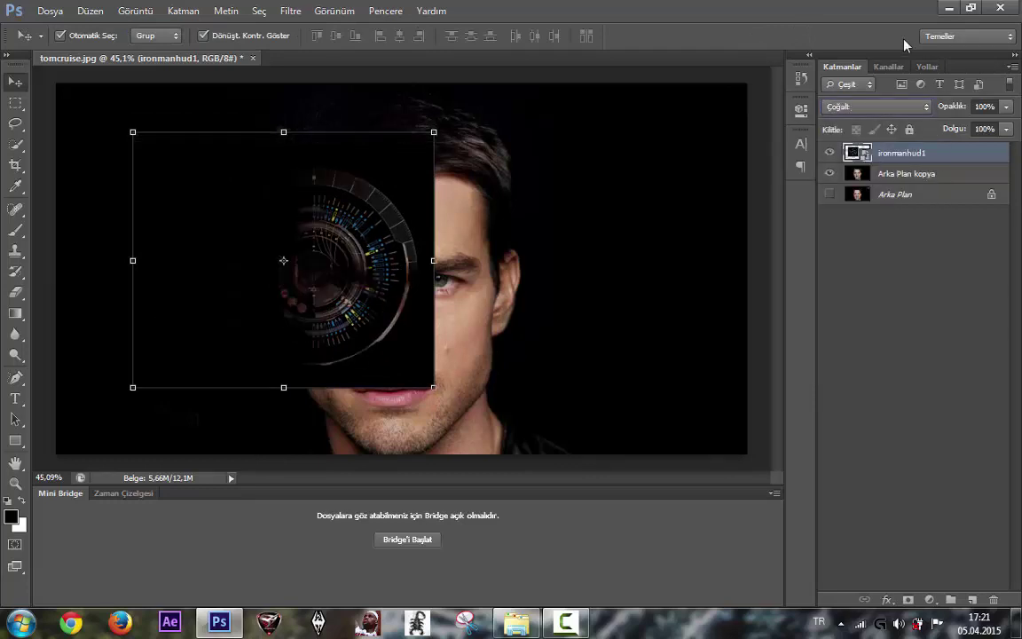
key("shift+plus")
key("shift+plus")
key("shift+plus")
key("shift+plus")
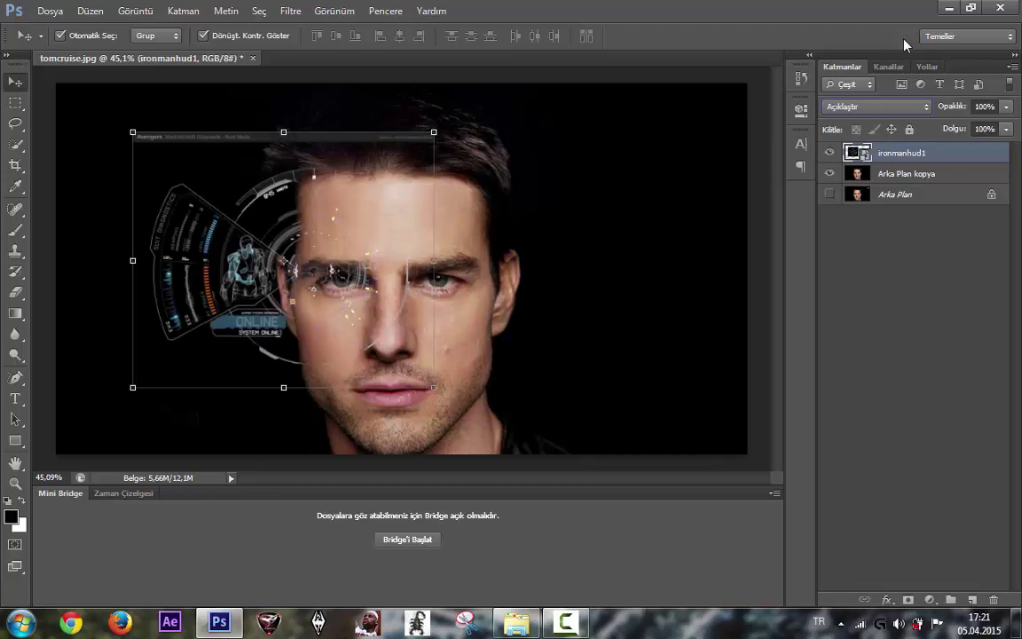
key("shift+plus")
key("shift+plus")
key("shift+plus")
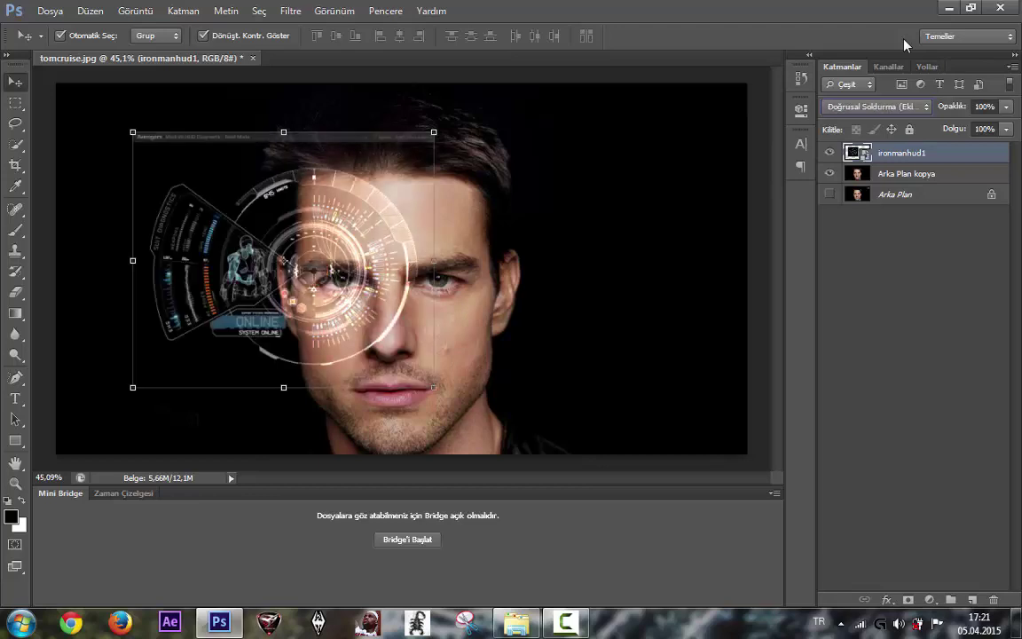
key("shift+plus")
key("shift+minus")
key("shift+minus")
key("shift+minus")
key("shift+minus")
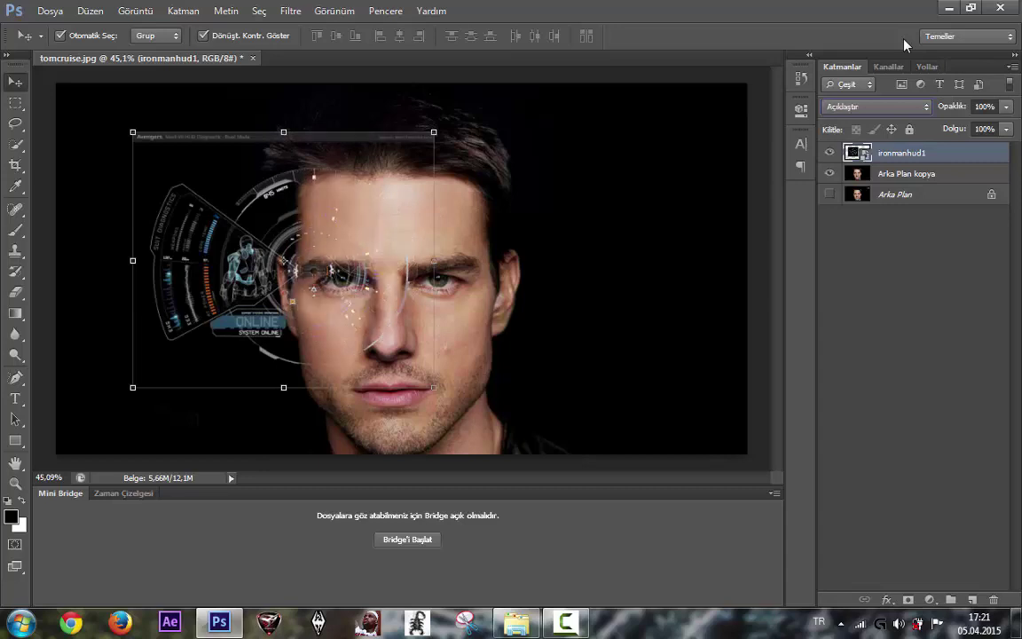
key("shift+plus")
key("shift+plus")
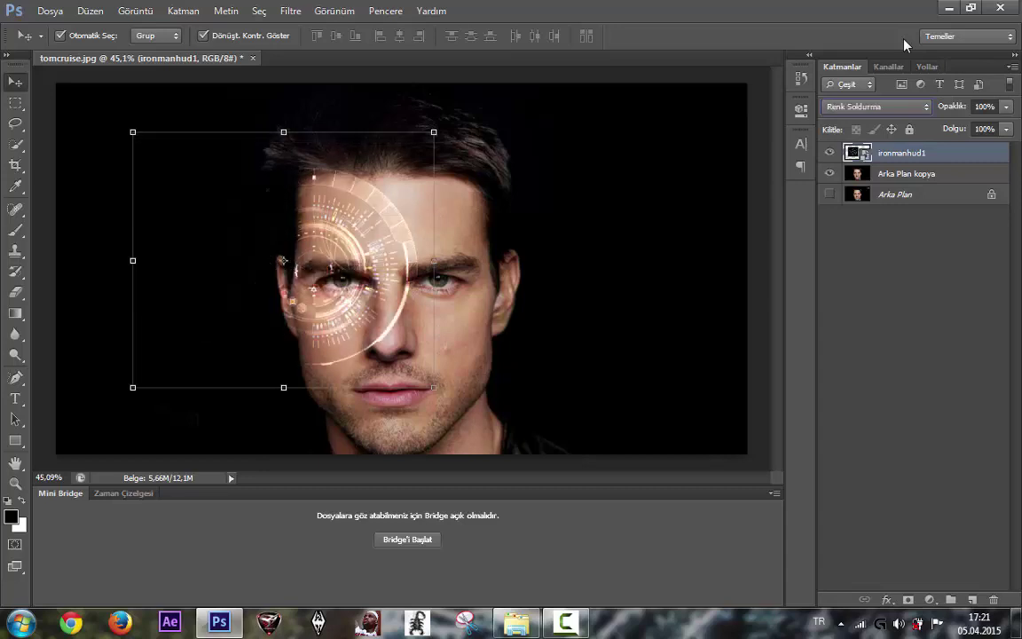
key("shift+plus")
key("shift+plus")
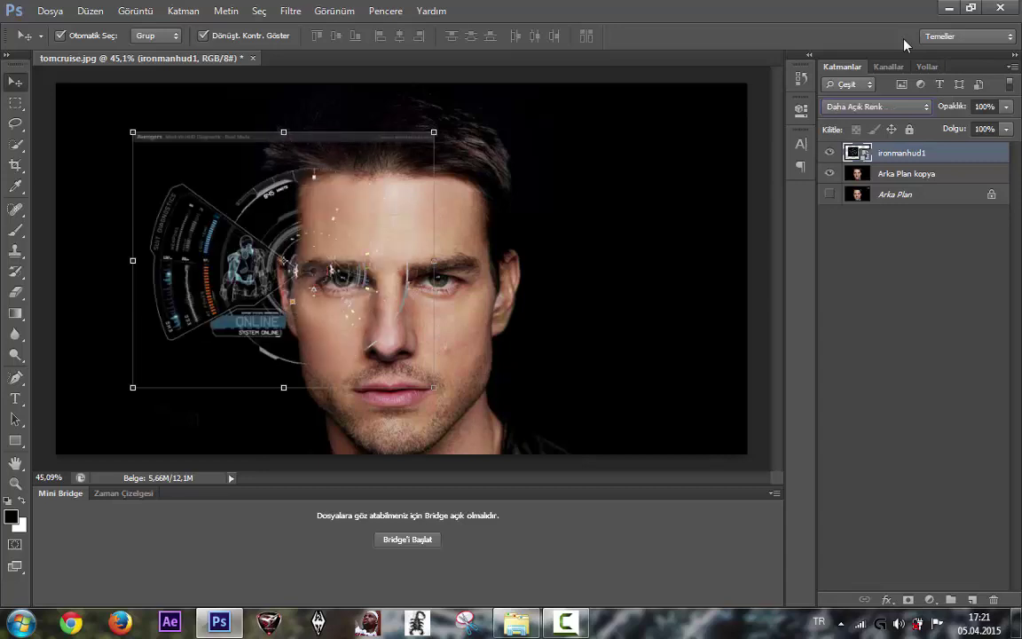
key("shift+plus")
key("shift+plus")
key("shift+plus")
key("shift+plus")
key("shift+plus")
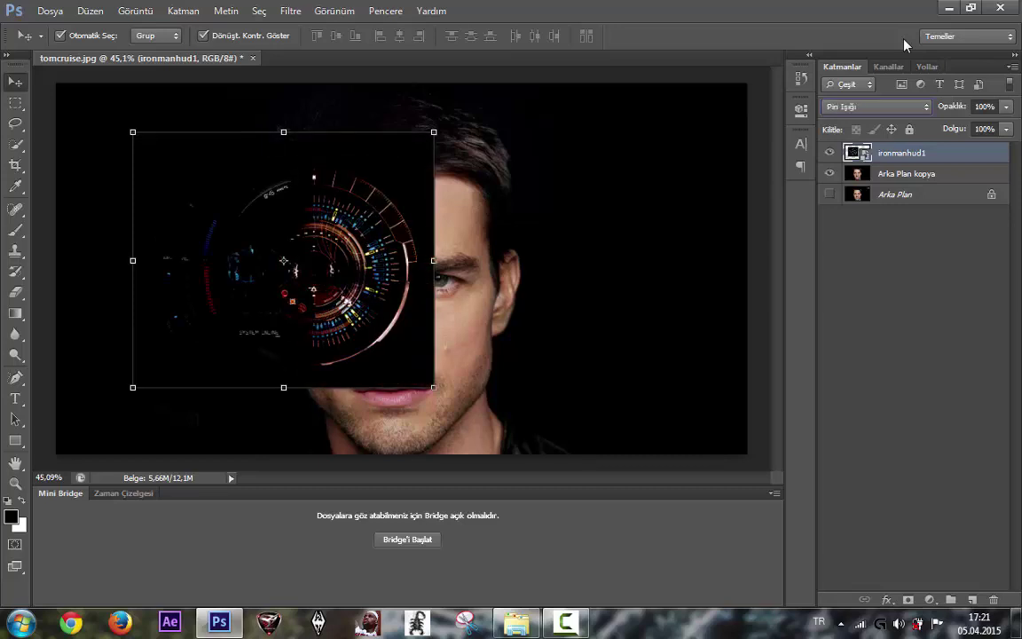
key("shift+plus")
key("shift+plus")
key("shift+plus")
key("shift+plus")
key("shift+minus")
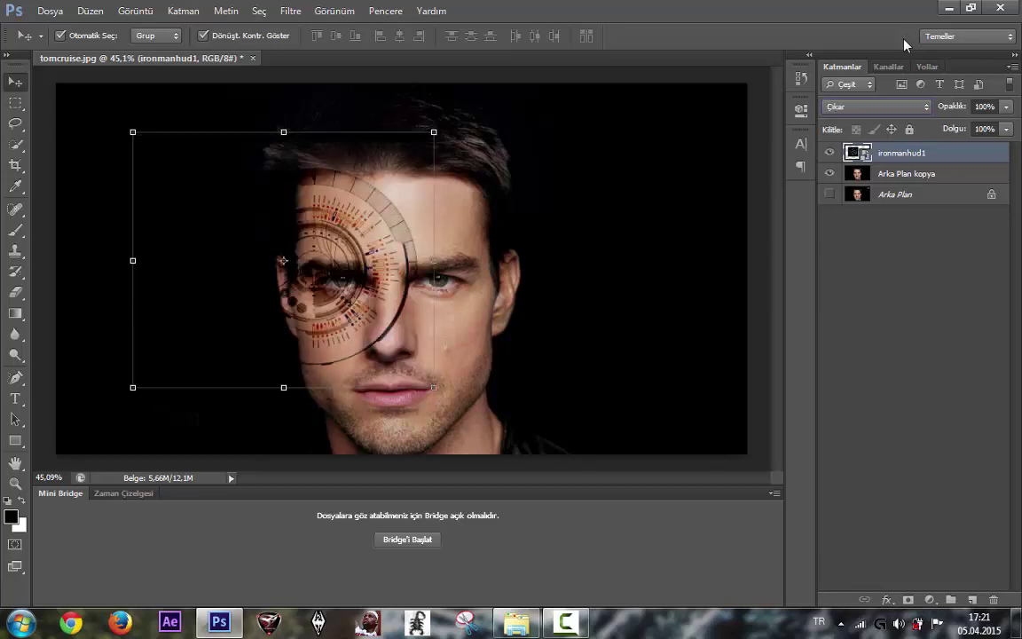
key("shift+minus")
key("shift+minus")
key("shift+minus")
key("shift+minus")
key("shift+minus")
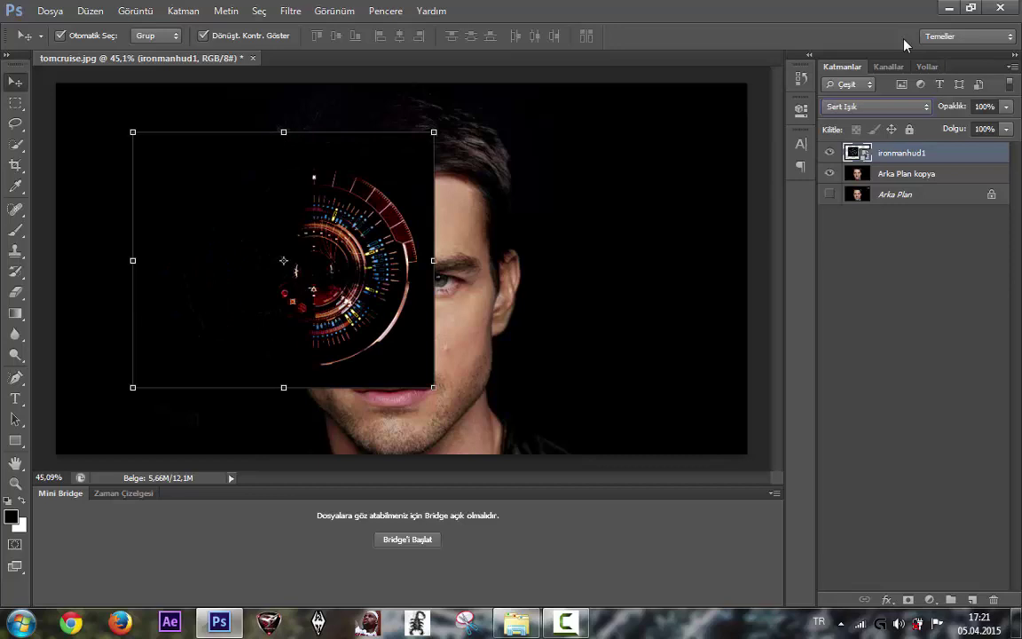
key("shift+minus")
key("shift+minus")
key("shift+minus")
key("shift+minus")
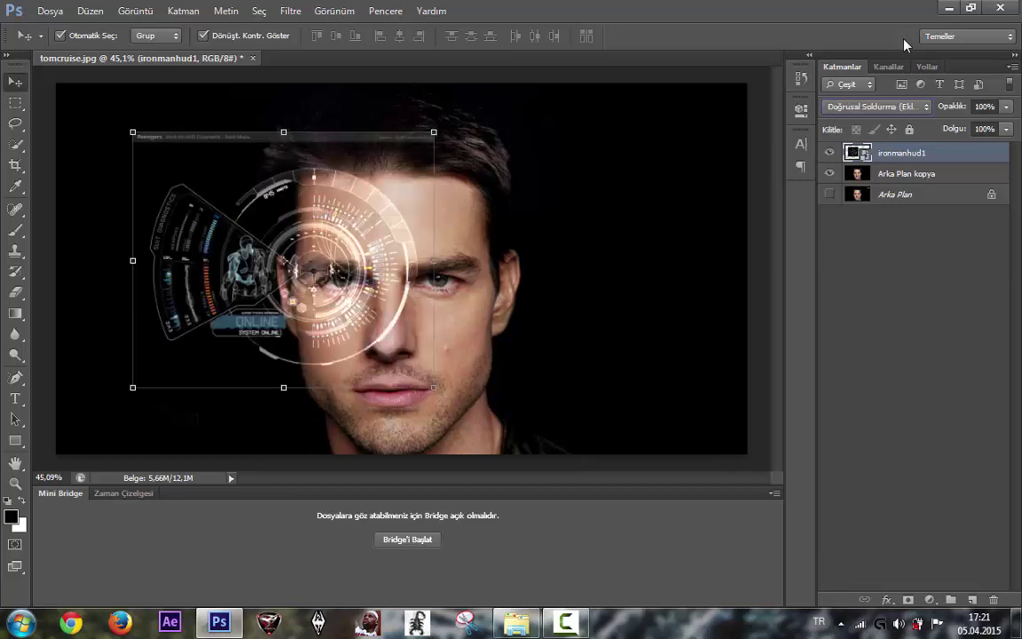
- Center the HUD target ring over the left eye and zoom out
left_click(493, 266)
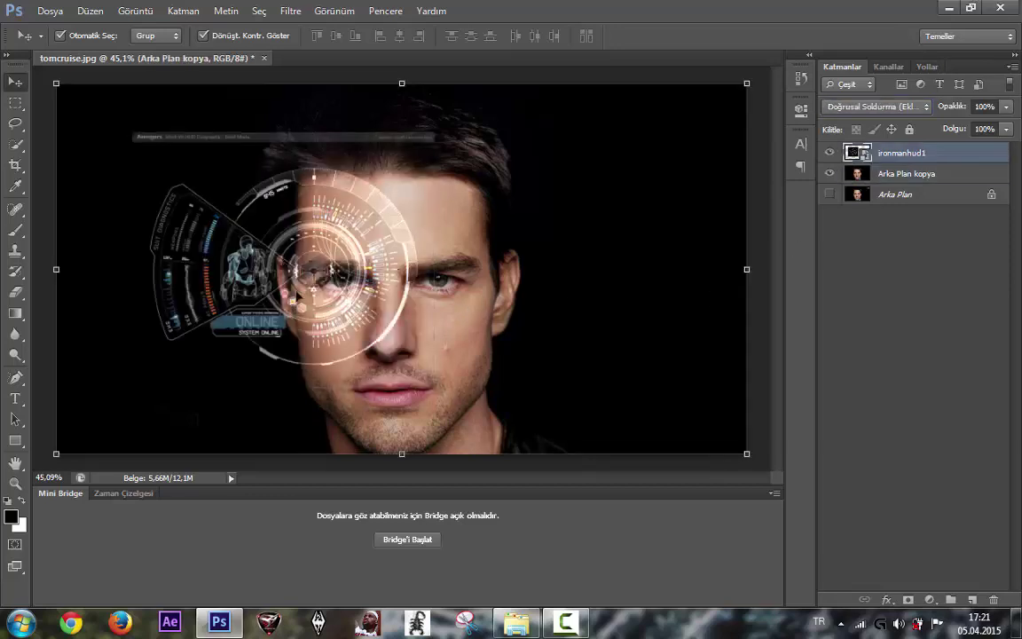
left_click_drag(239, 226, 272, 237)
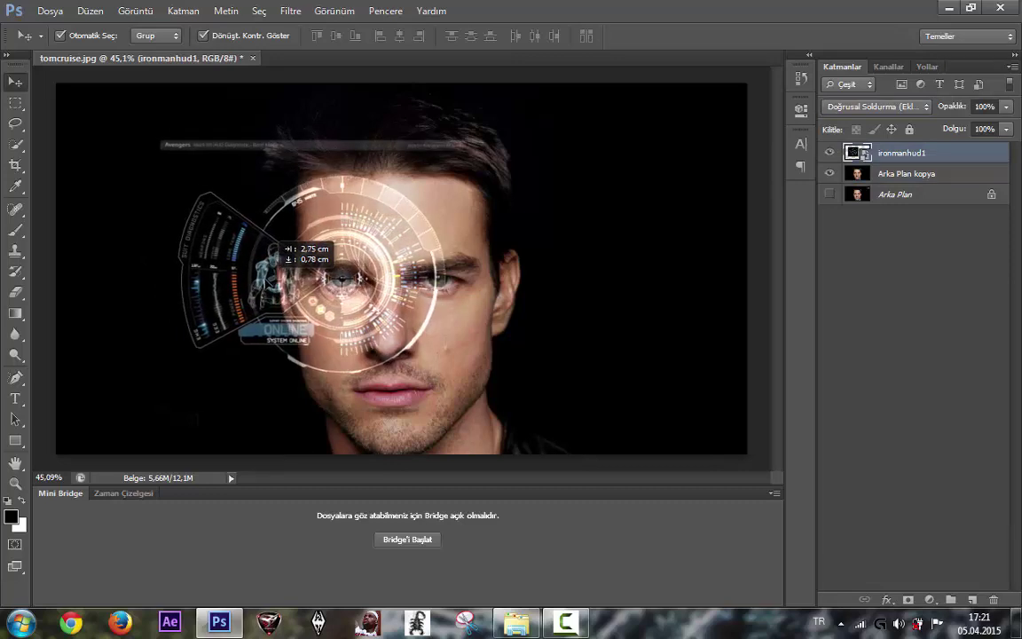
left_click(652, 269)
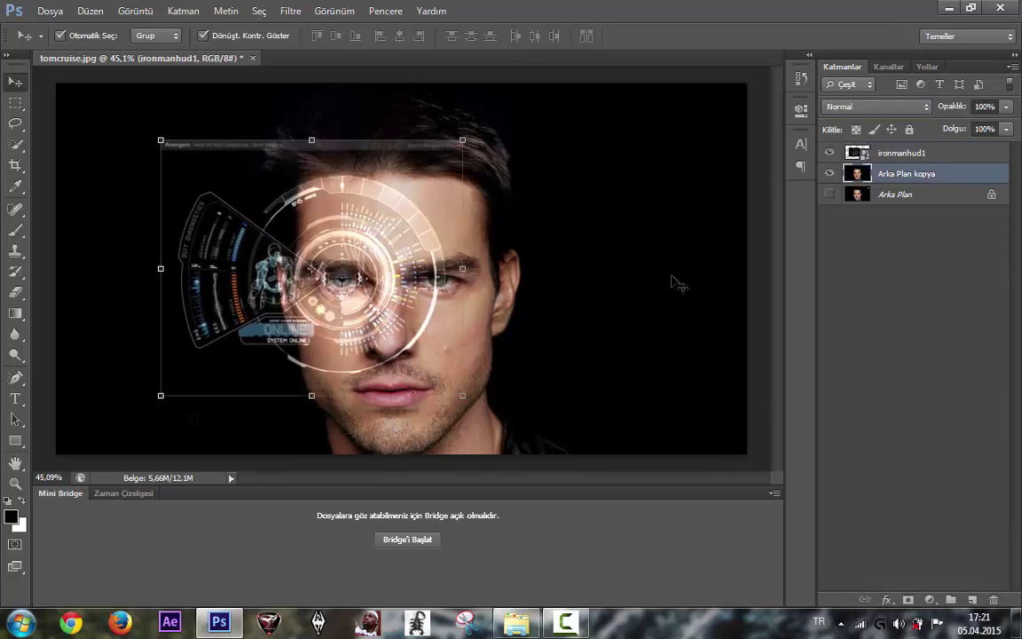
left_click(583, 146, "alt")
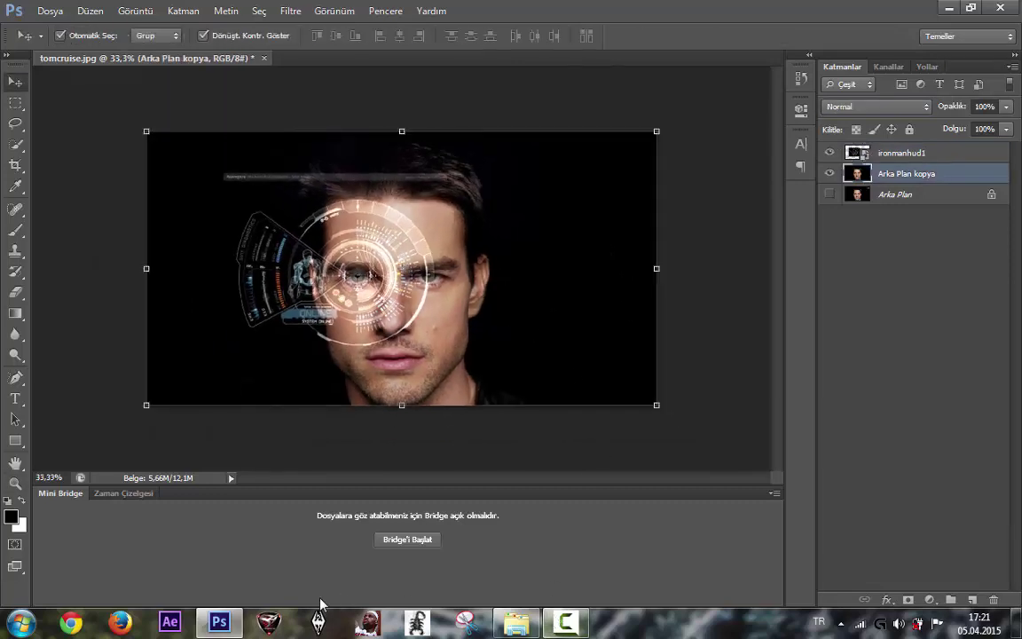
- Pick ironmanhud3 in the image folder and drag it toward the portrait
left_click(516, 621)
left_click(344, 391)
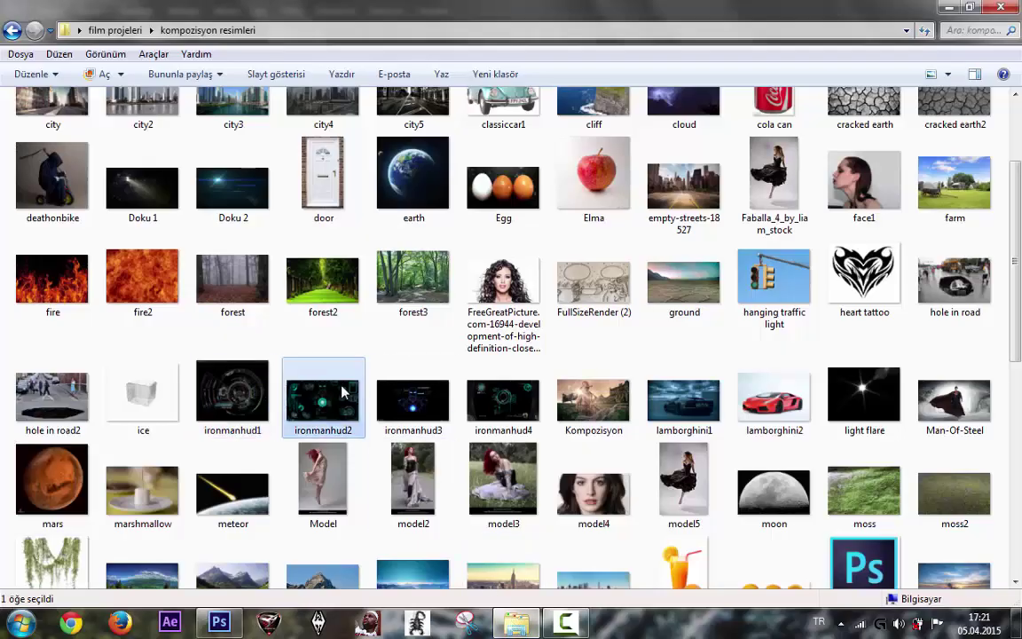
left_click(411, 400)
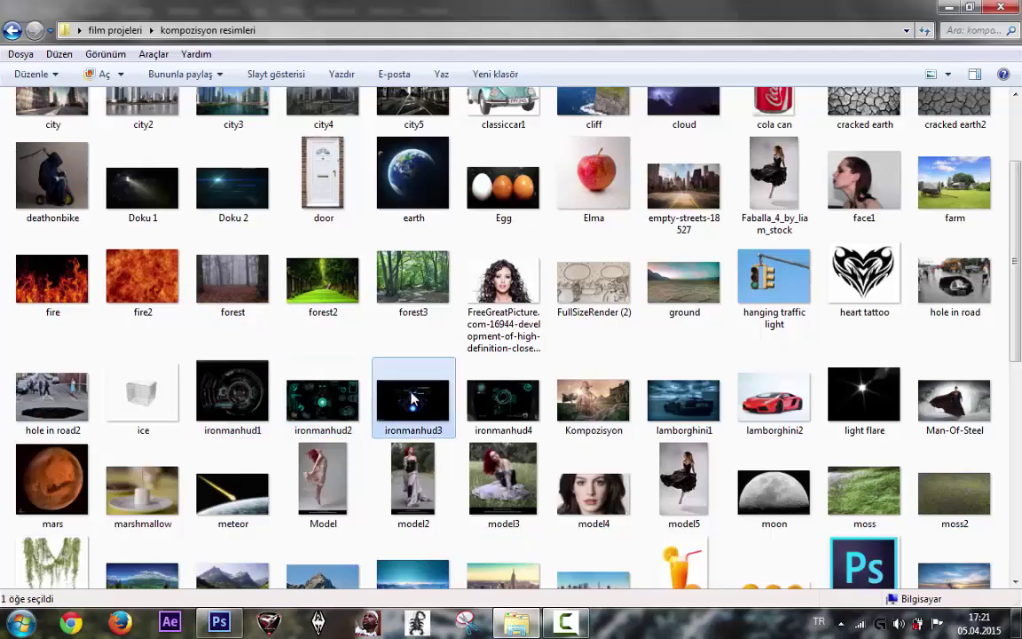
left_click_drag(411, 400, 415, 351)
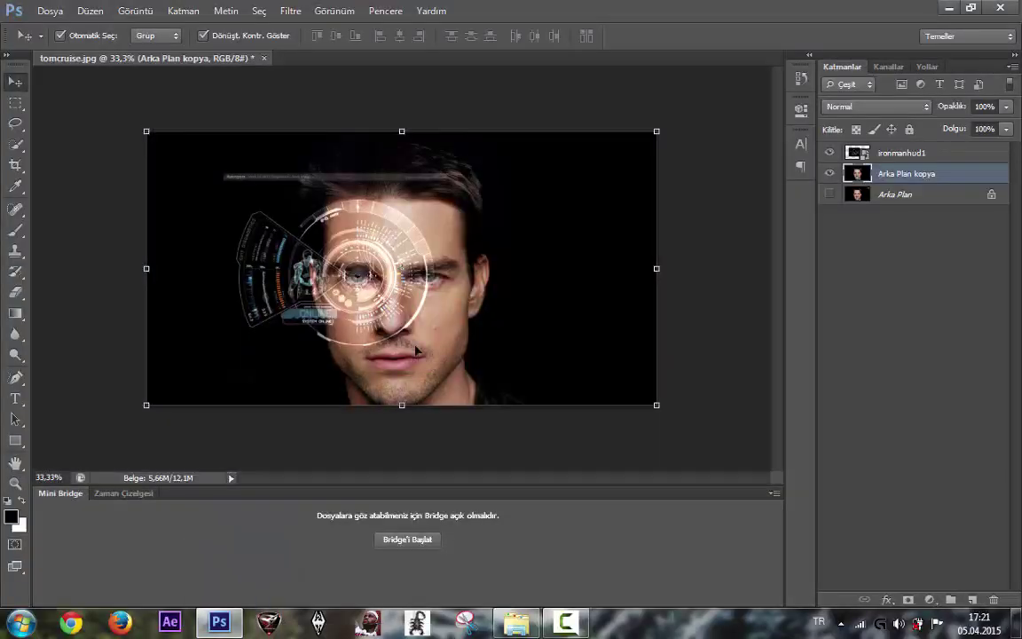
- Drop in the ironmanhud3 suit diagram, scaled to 81% at the face's lower right
mouse_move(421, 288)
left_mouse_down()
mouse_move(575, 302)
mouse_move(568, 296)
left_mouse_up()
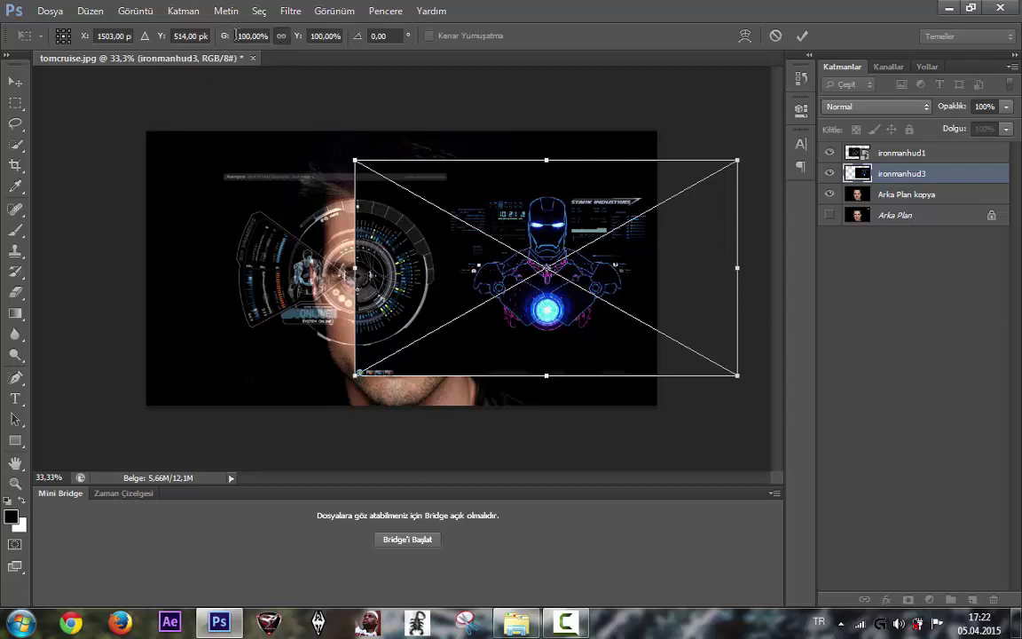
left_click_drag(224, 39, 210, 40)
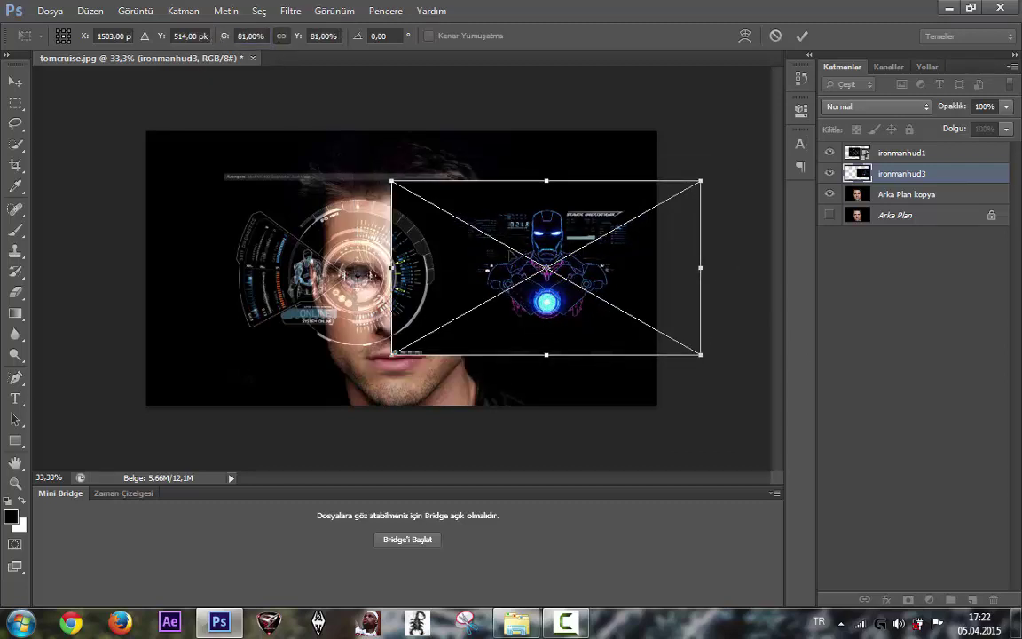
left_click_drag(545, 219, 572, 293)
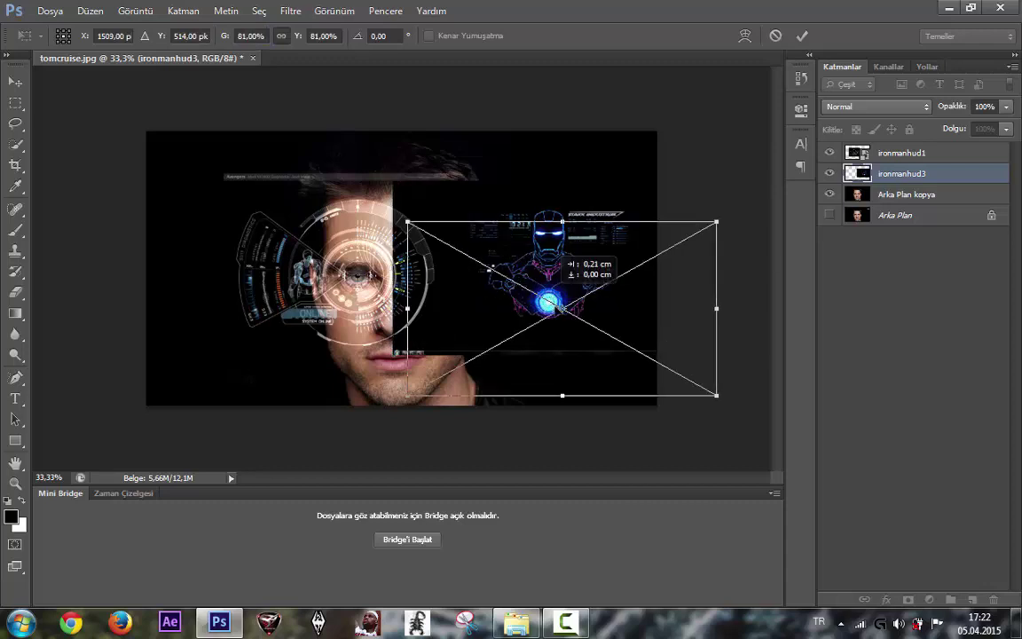
left_click(801, 35)
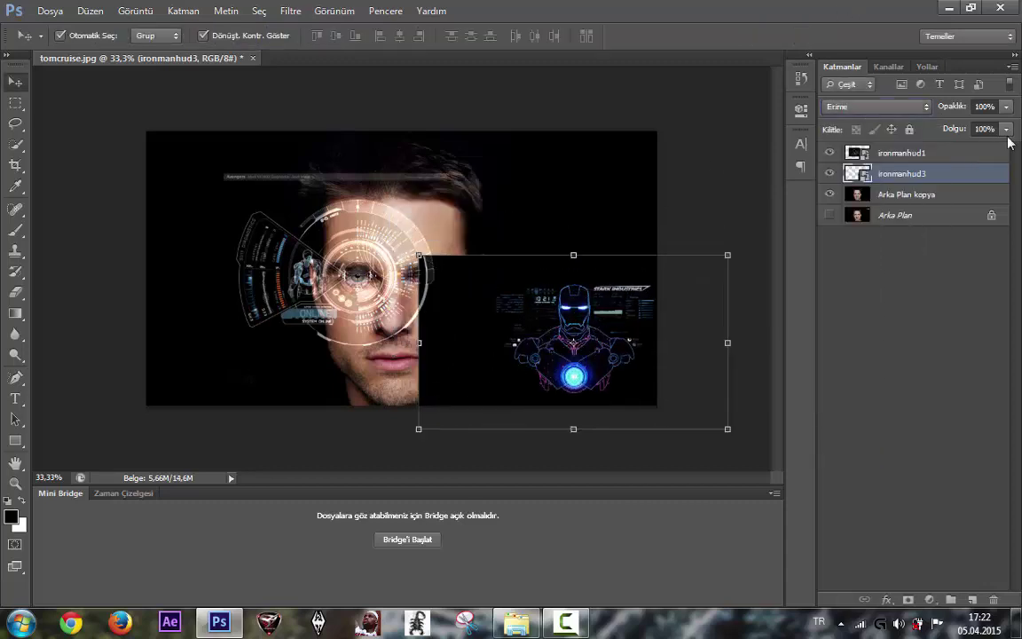
- Set the ironmanhud3 layer's blend mode to Ekran (Screen)
key("shift+plus")
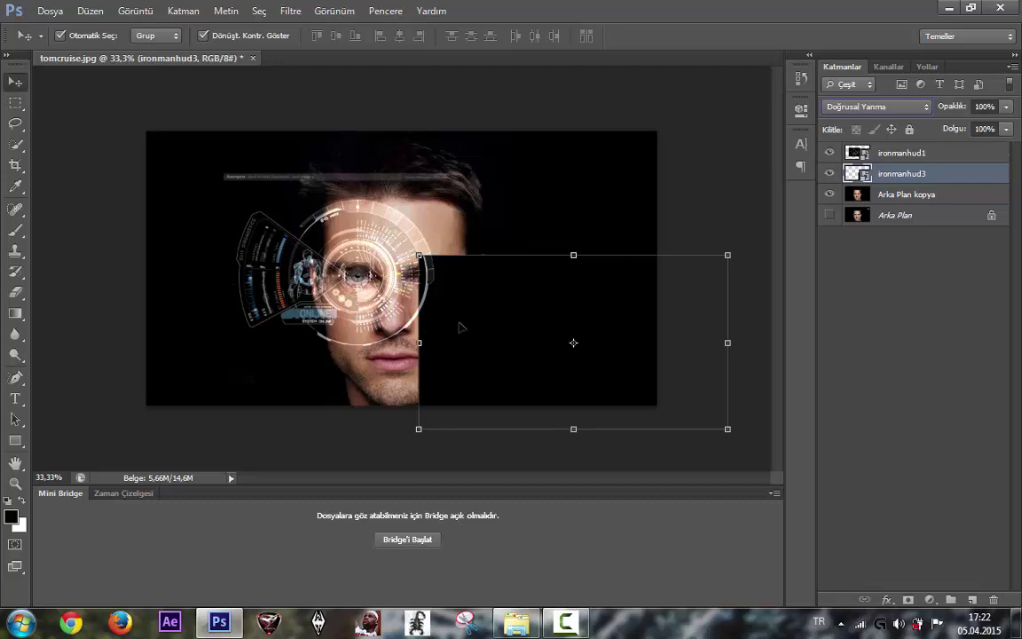
key("shift+plus")
key("shift+plus")
key("shift+plus")
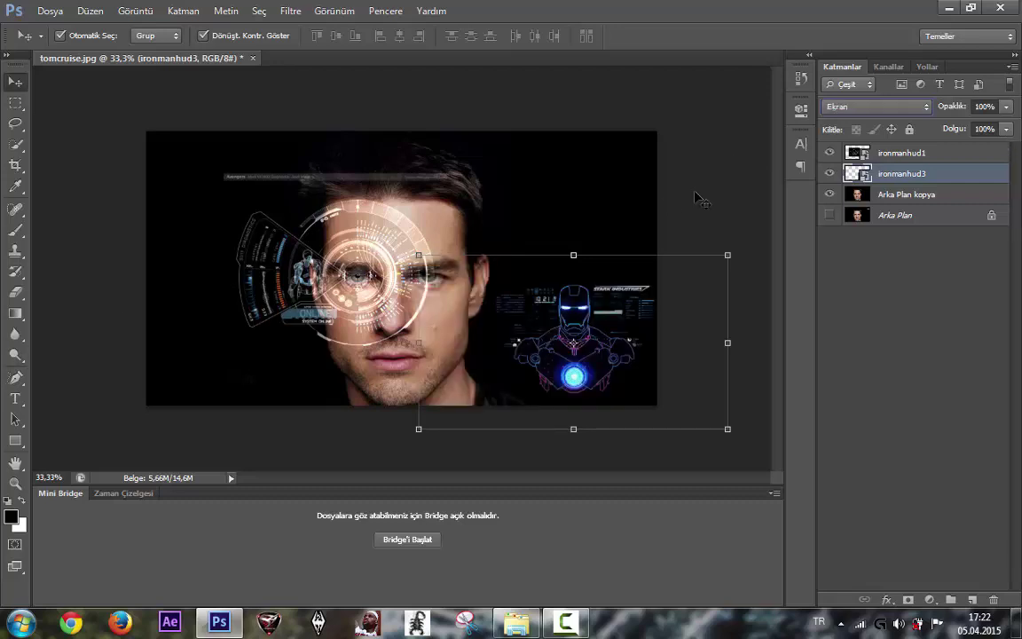
key("shift+plus")
key("shift+minus")
left_click(693, 223)
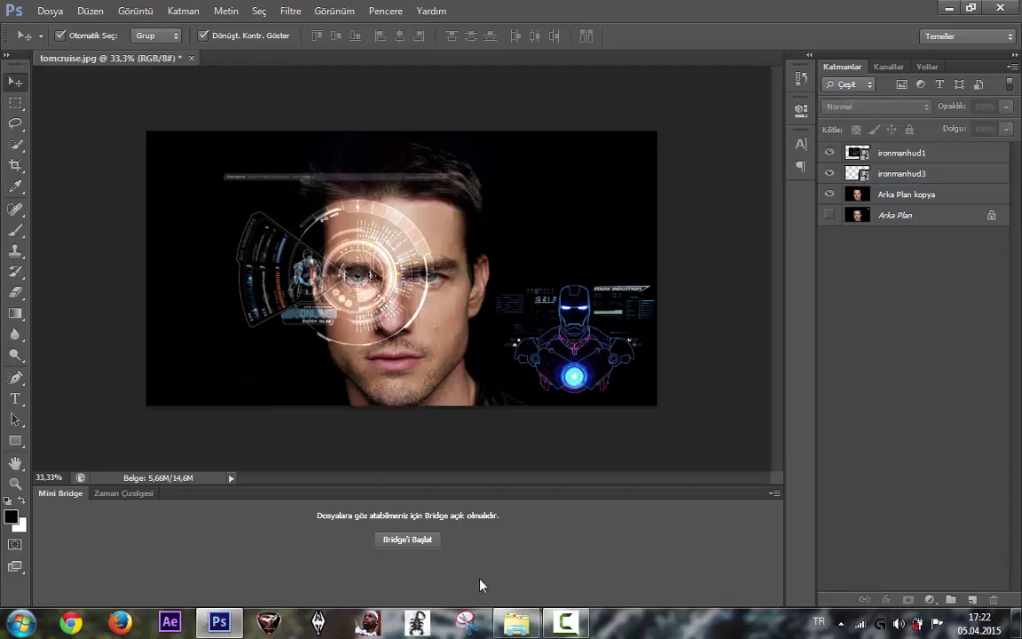
- Open ironmanhud2 from the image folder in Photo Gallery
key("alt+Tab")
left_click(499, 361)
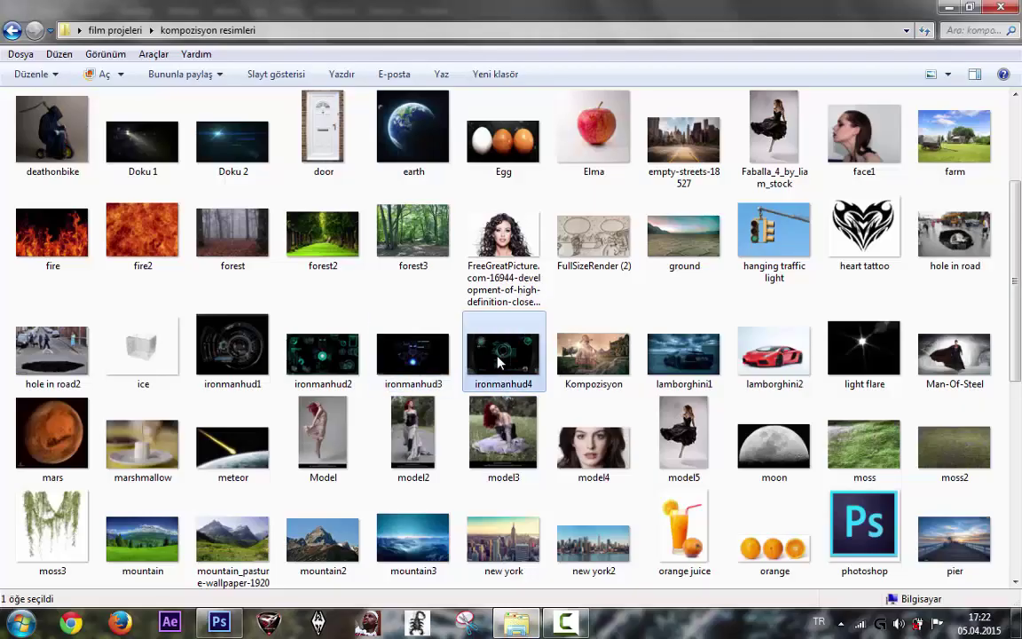
left_click(348, 364)
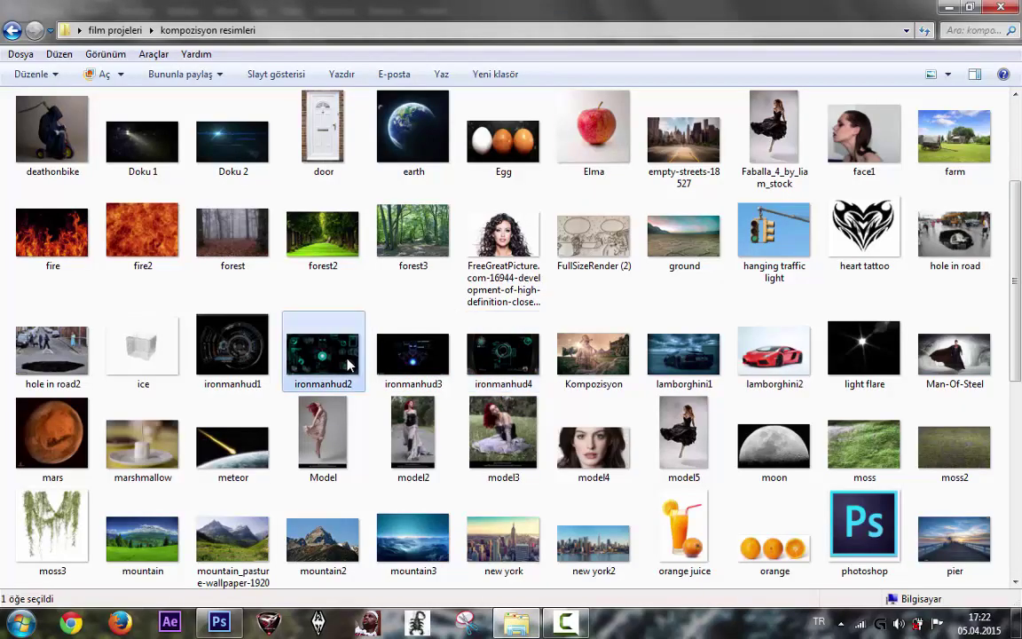
double_click(348, 364)
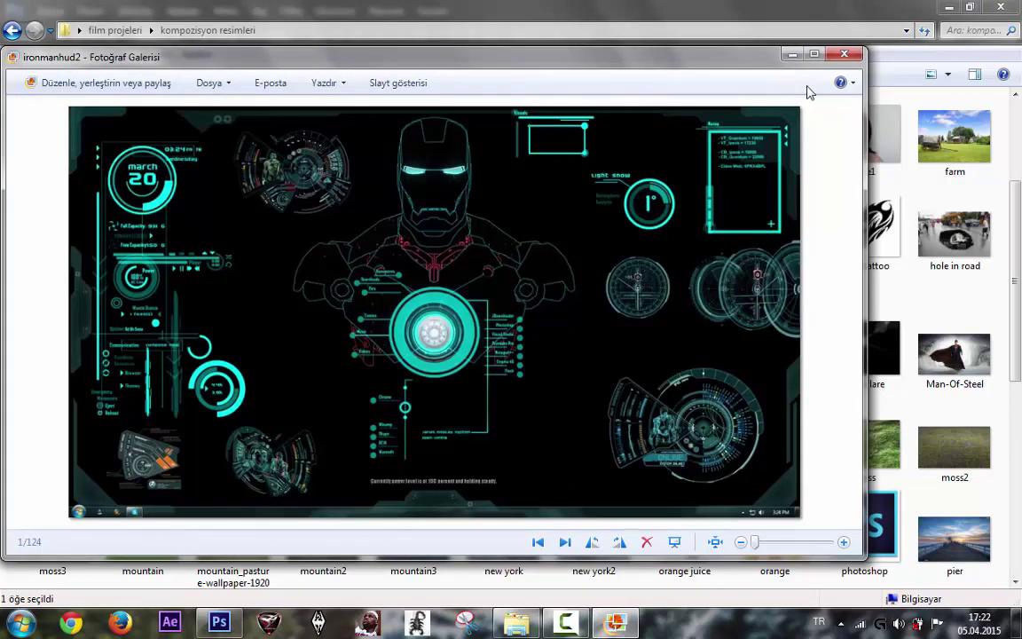
- Preview ironmanhud4 full size, then open it as a document in Photoshop
left_click(845, 55)
double_click(503, 345)
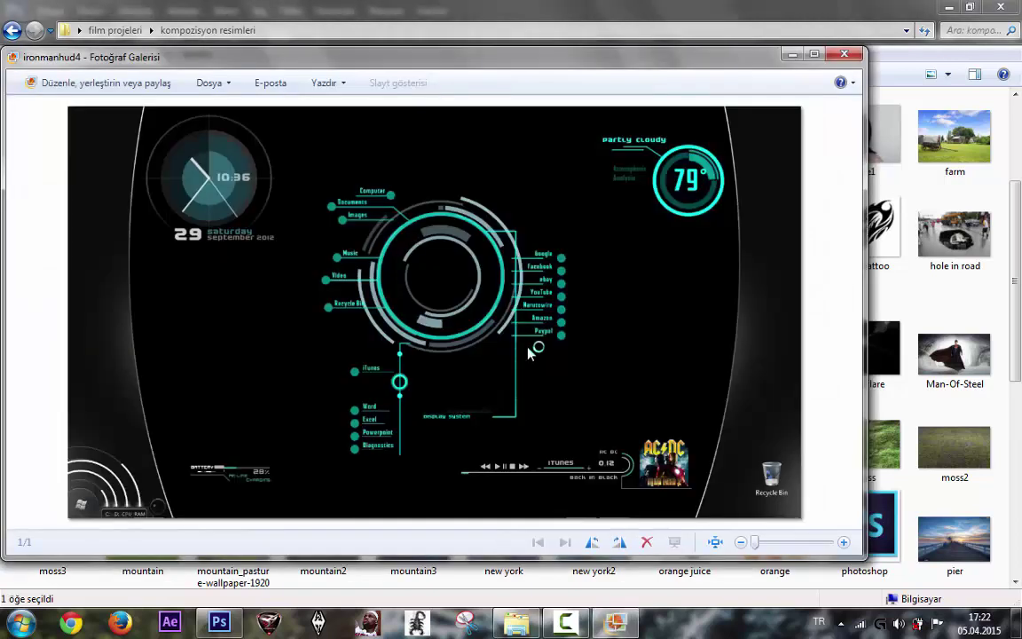
left_click(844, 55)
mouse_move(452, 379)
left_mouse_down()
mouse_move(297, 62)
mouse_move(305, 64)
left_mouse_up()
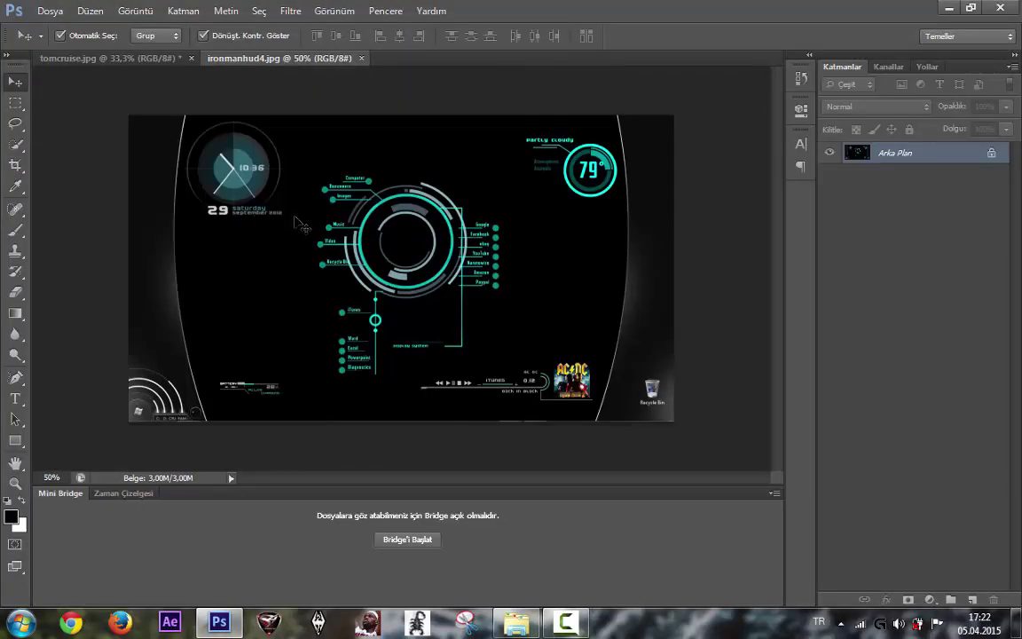
- Lasso the clock-and-date widget in ironmanhud4 and drag it into tomcruise.jpg as Katman 1
left_click(203, 174)
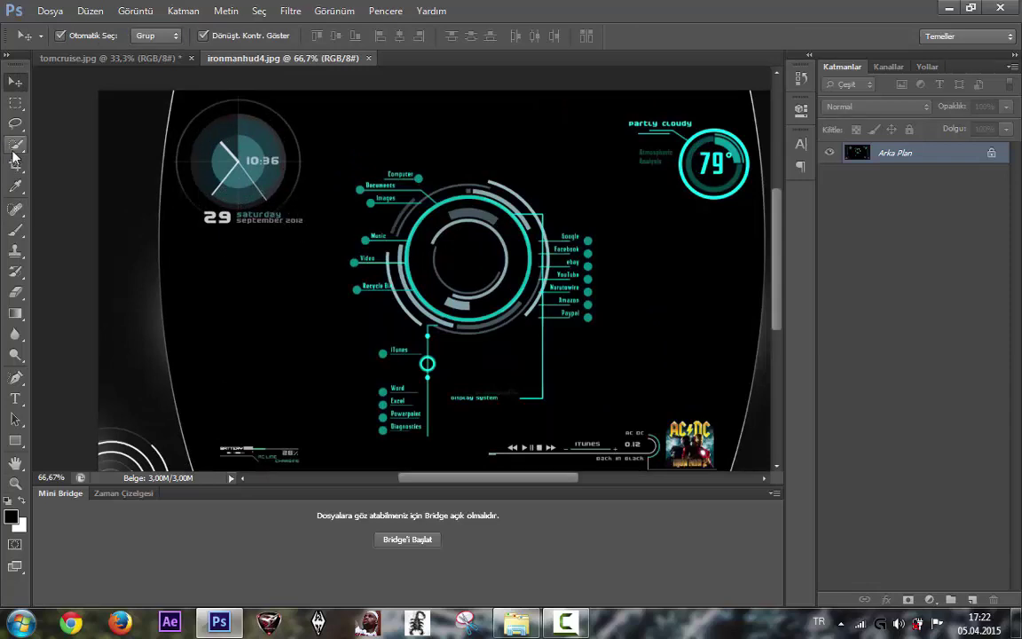
left_click(15, 123)
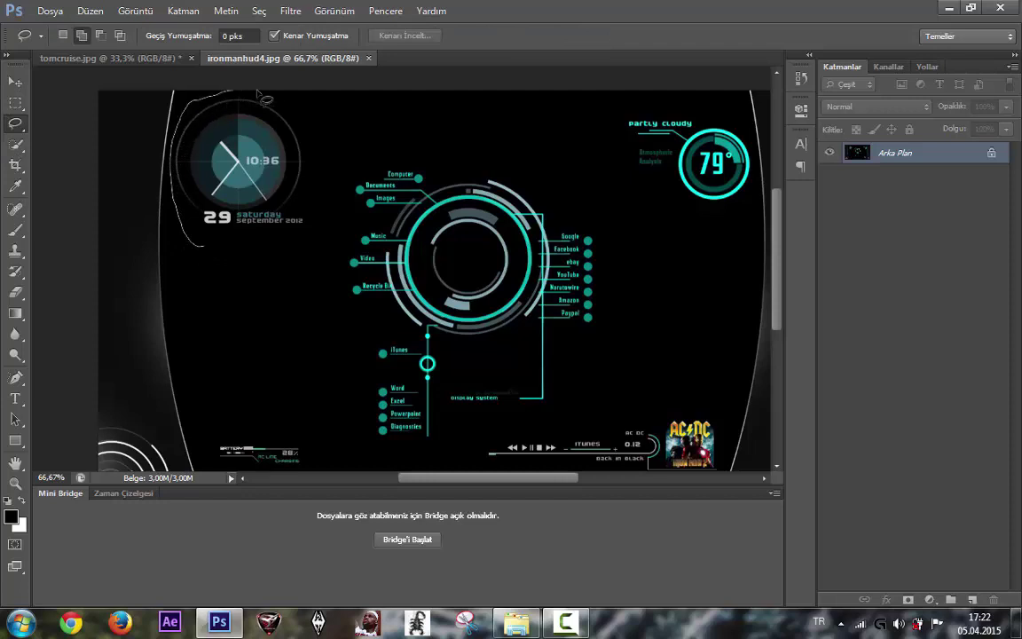
left_click_drag(319, 244, 202, 246)
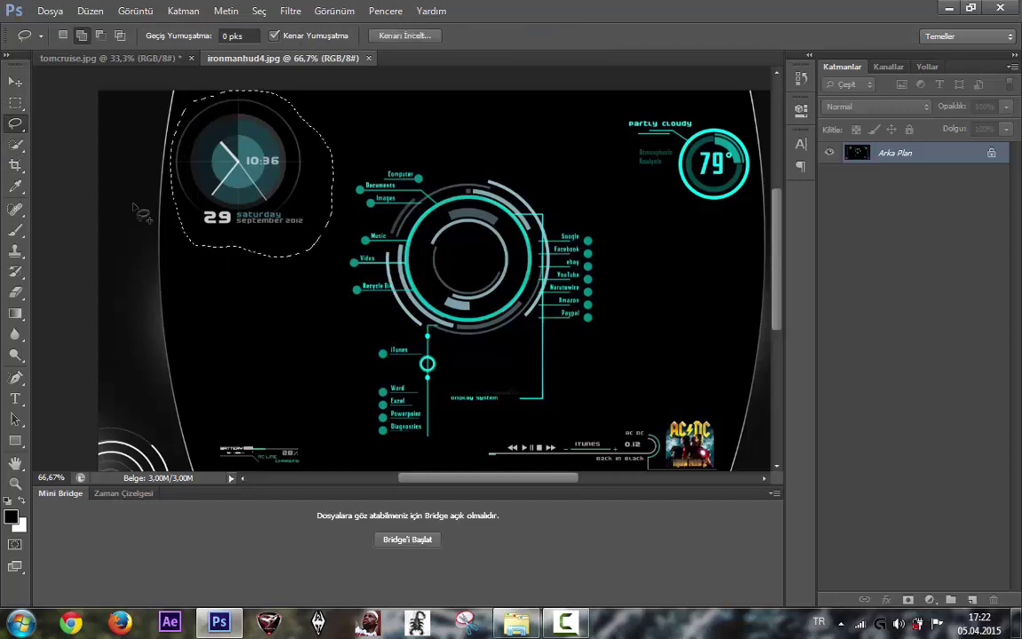
left_click(15, 81)
mouse_move(253, 180)
left_mouse_down()
mouse_move(138, 61)
mouse_move(352, 218)
left_mouse_up()
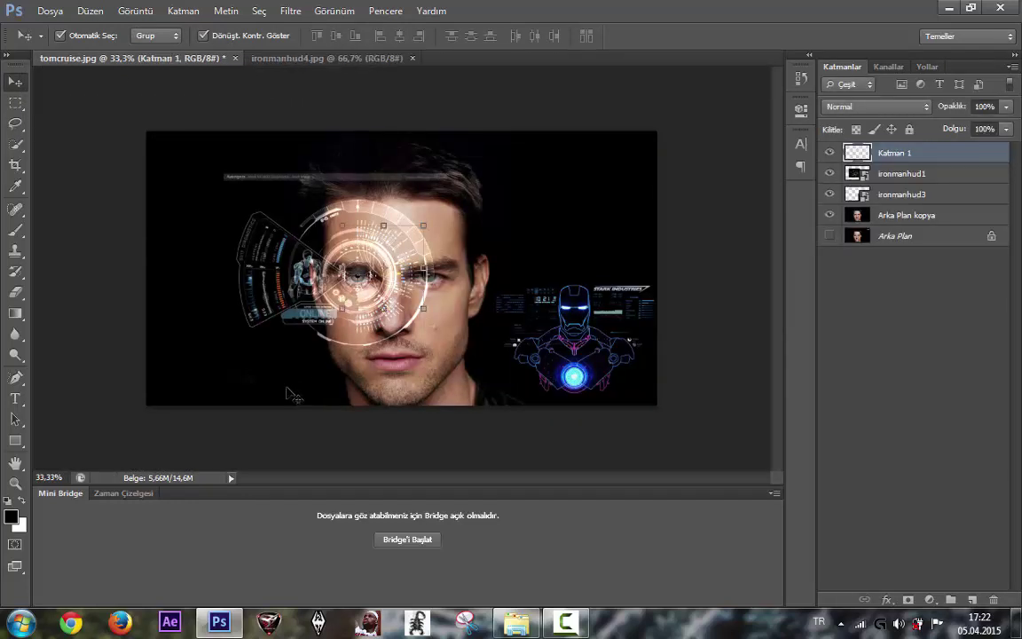
- Free-transform the Katman 1 clock widget into the portrait's top-left corner and commit
key("ctrl+t")
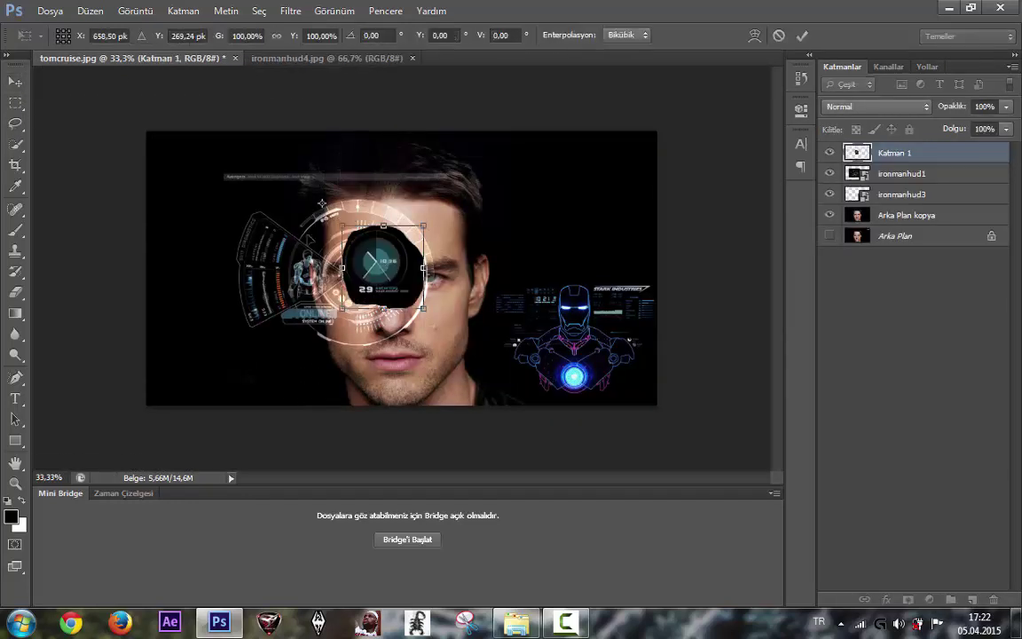
mouse_move(401, 275)
left_mouse_down()
mouse_move(199, 182)
mouse_move(209, 189)
left_mouse_up()
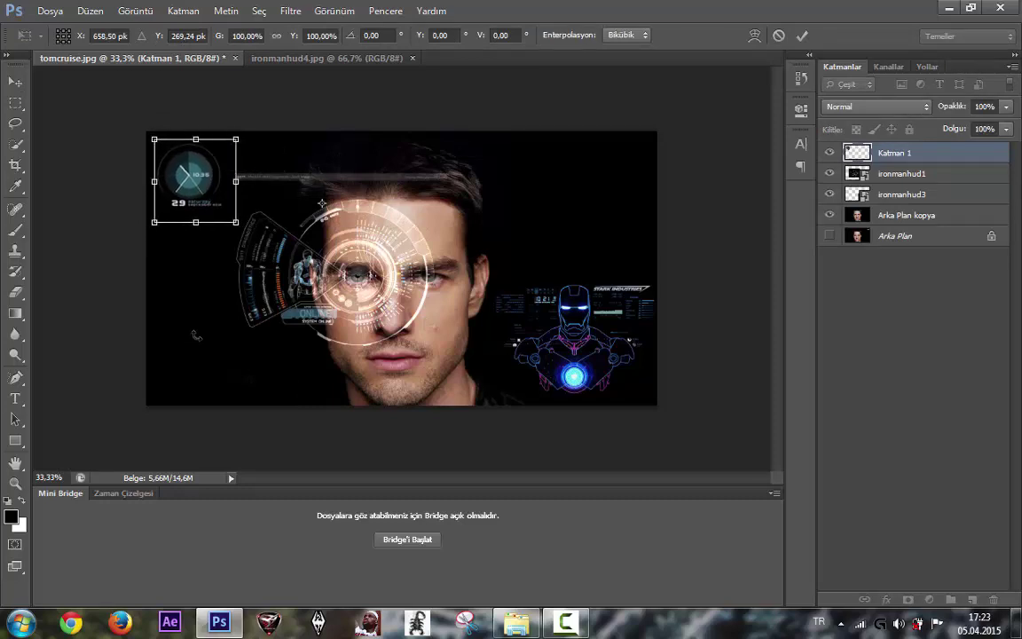
left_click(802, 36)
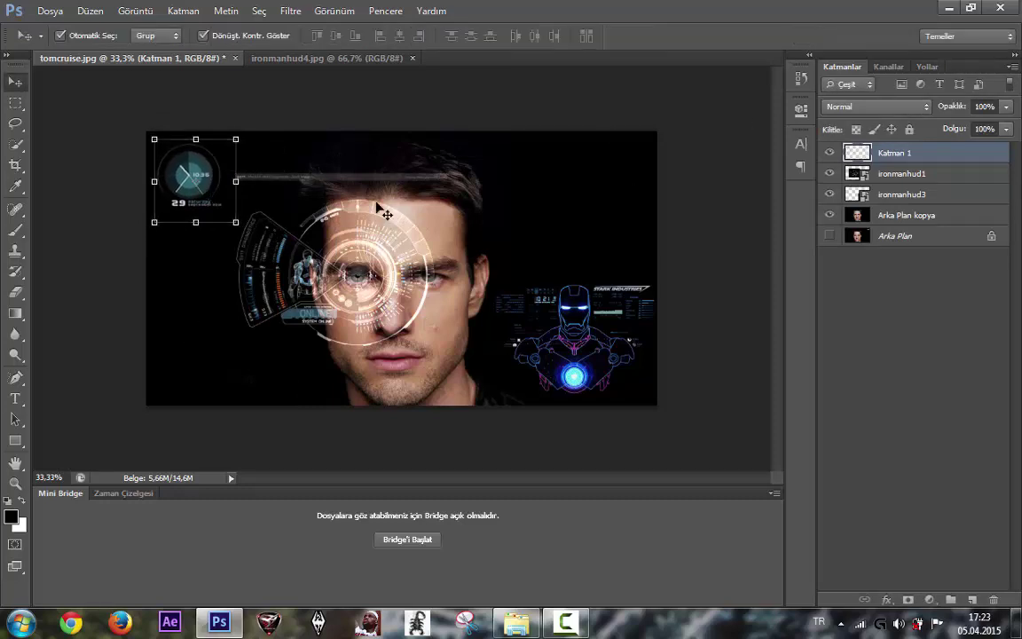
left_click(349, 228)
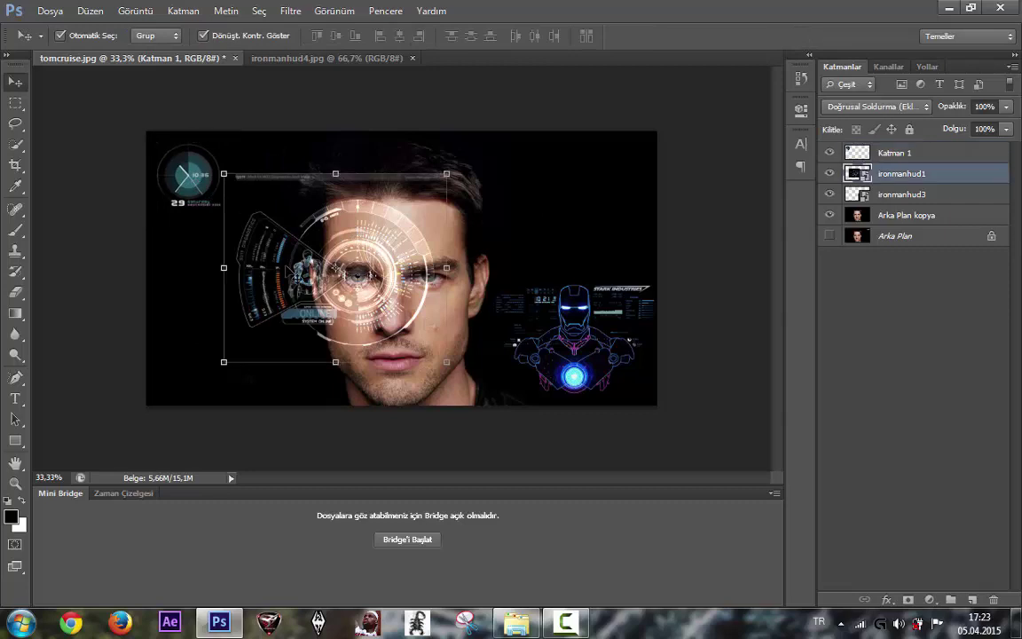
- Add a layer mask to ironmanhud1 and brush out its thin top bar above the face
left_click(829, 174)
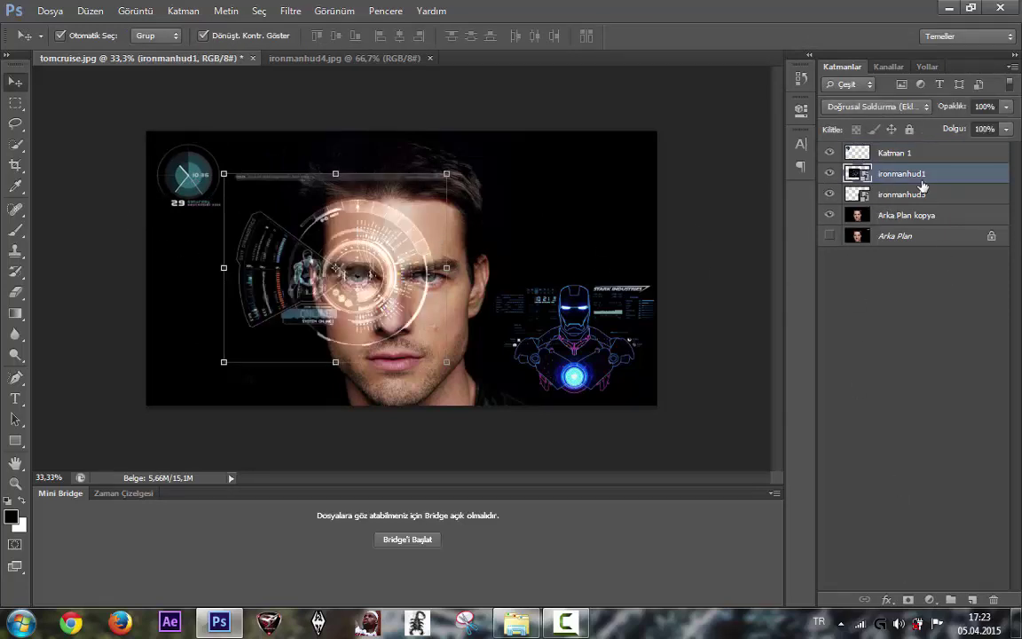
left_click(910, 600)
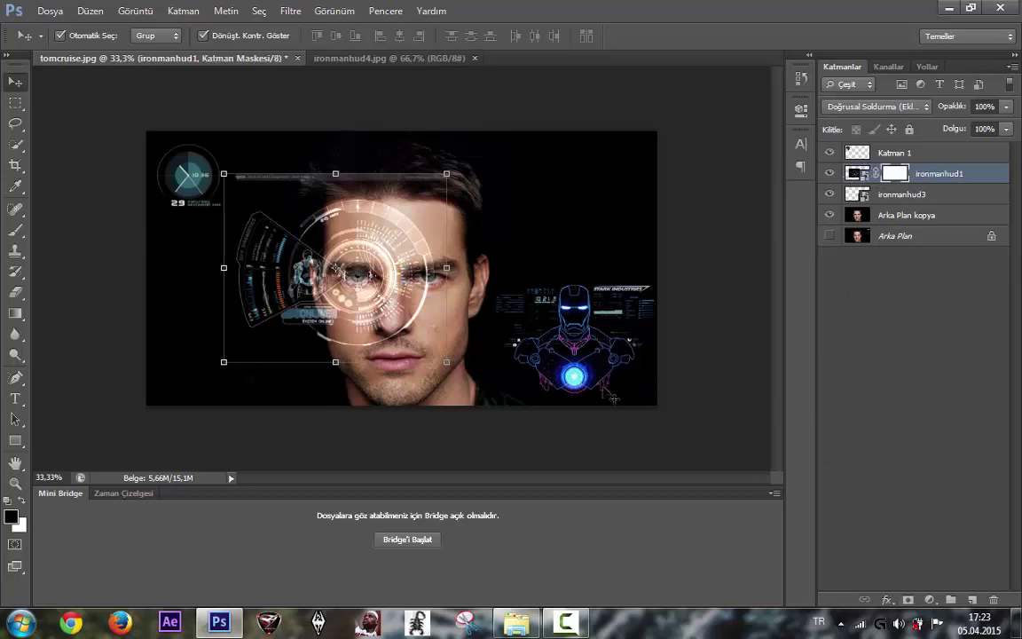
left_click(16, 230)
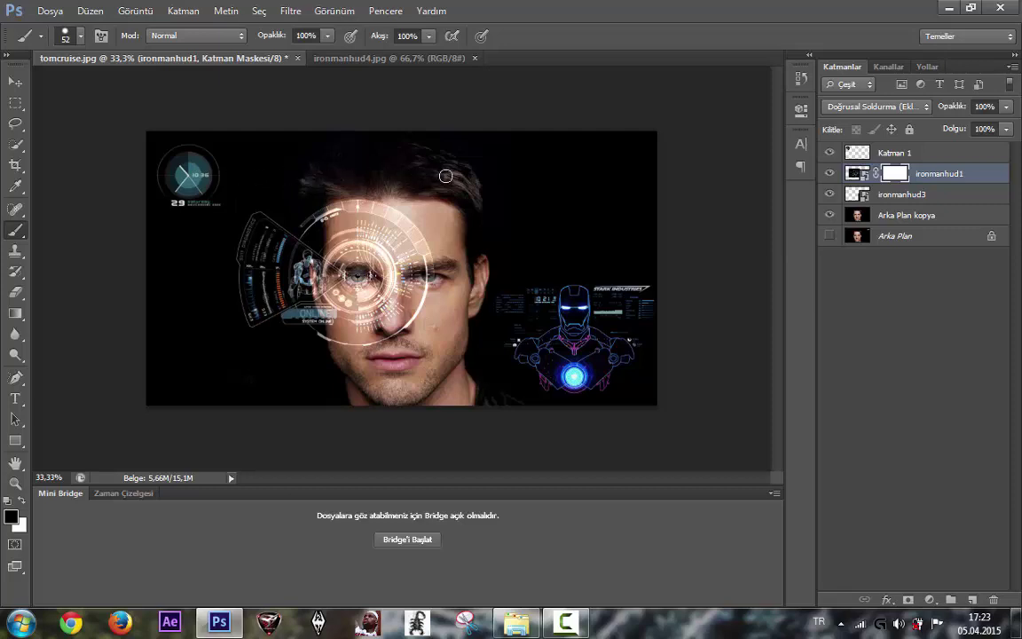
left_click(16, 81)
left_click(71, 177)
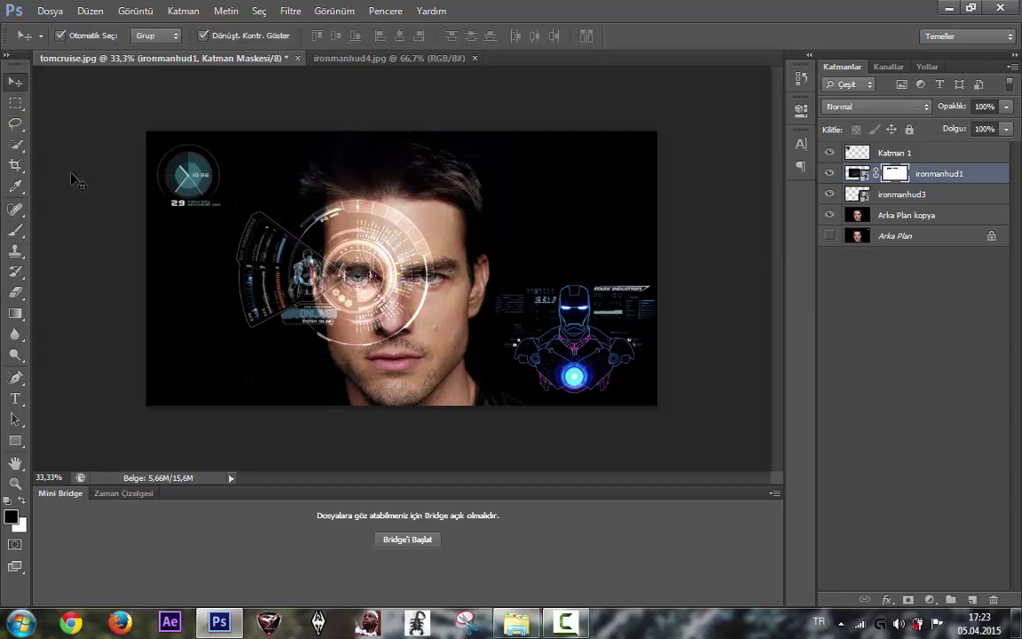
left_click(195, 174)
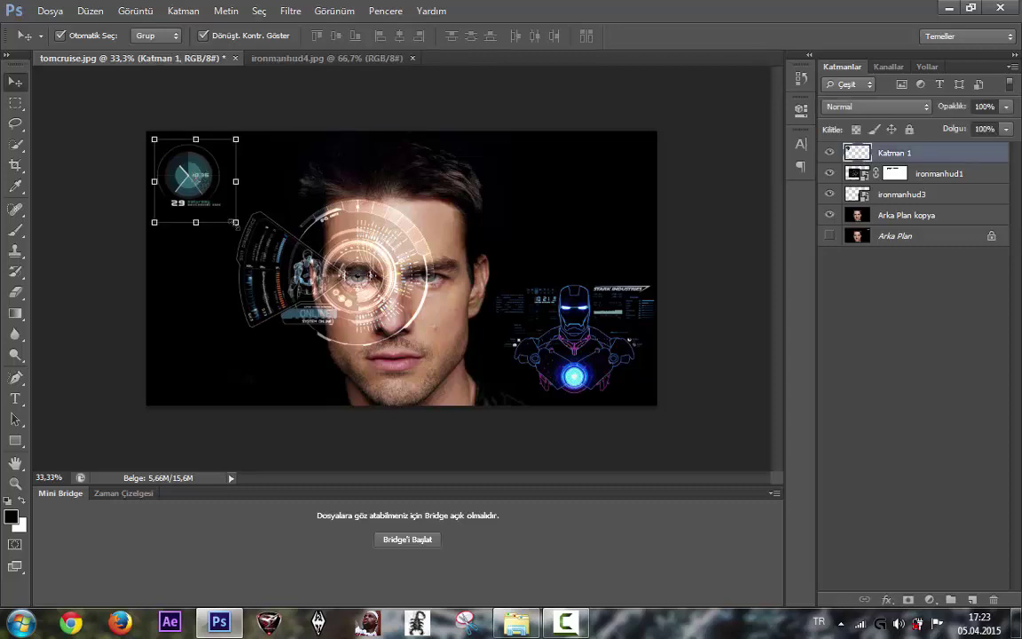
- Scale the Katman 1 clock to 119% width, then drag it to 122% and commit
left_click(235, 221)
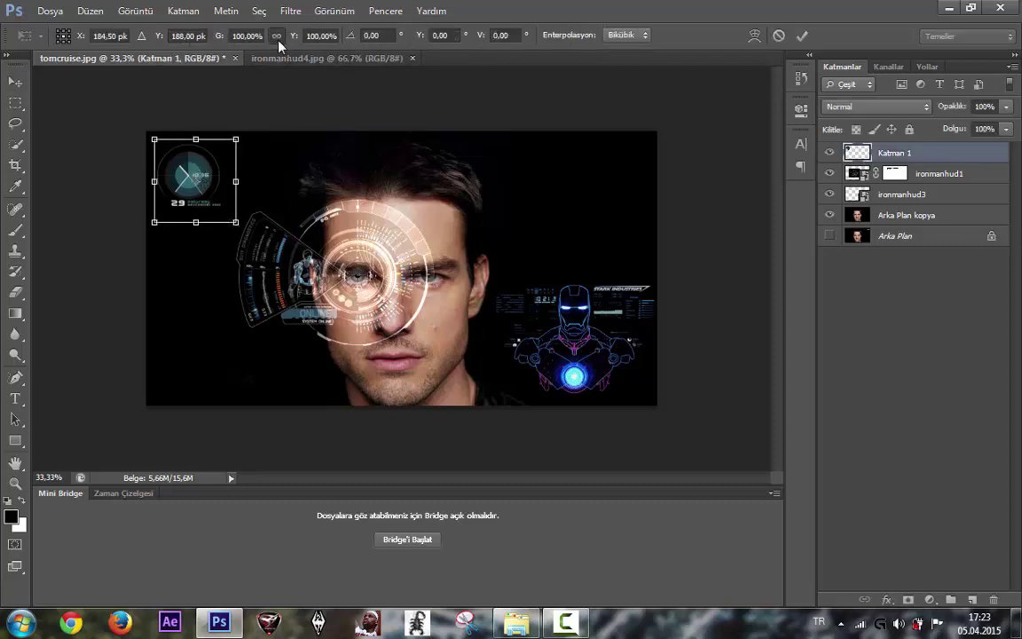
double_click(251, 35)
type("119")
key("Tab")
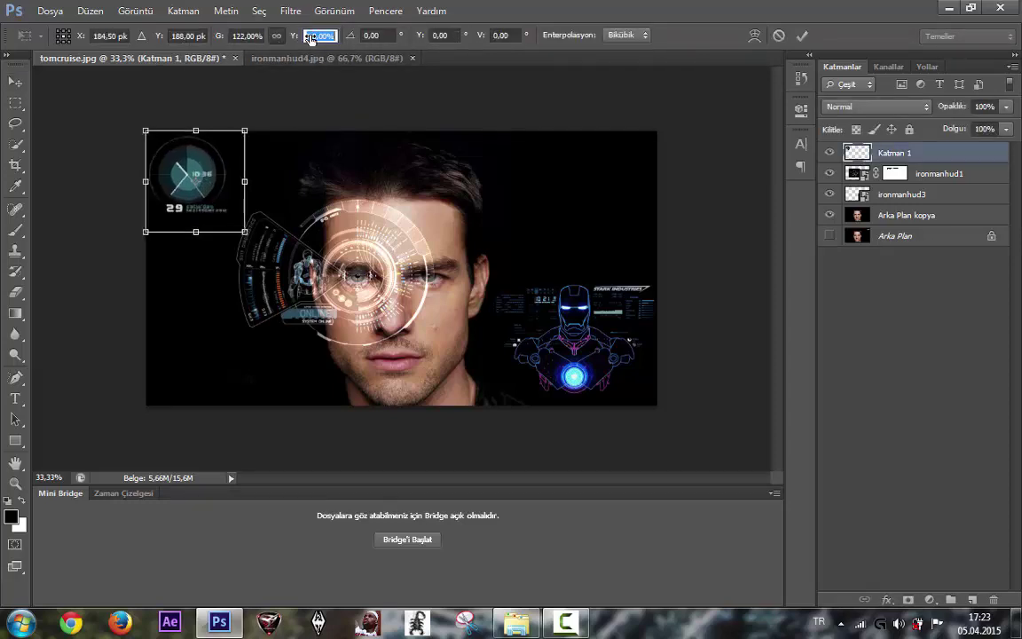
left_click_drag(242, 132, 246, 130)
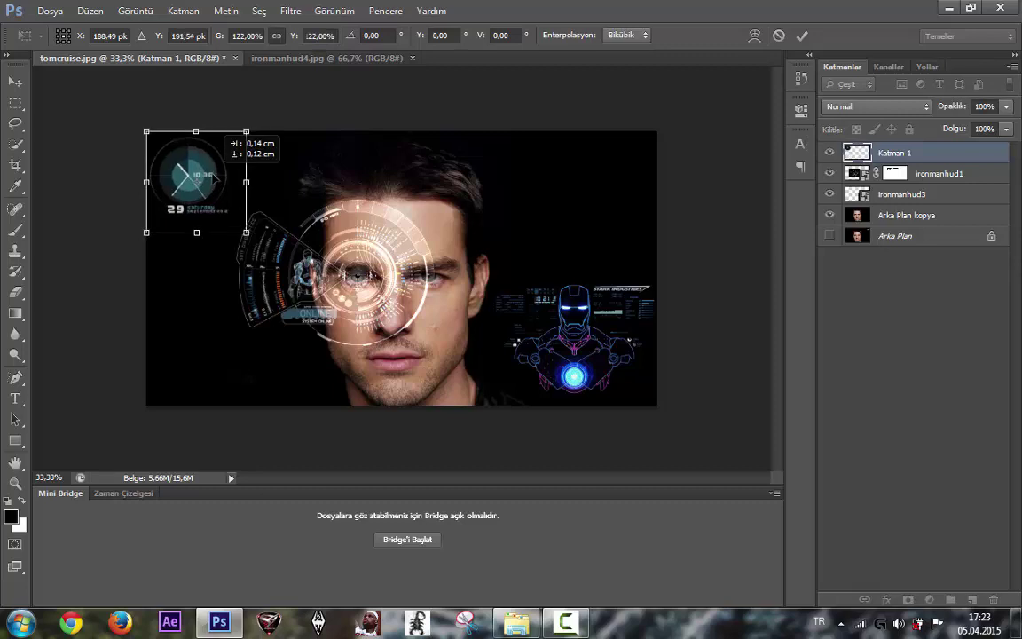
left_click(802, 35)
- In ironmanhud4.jpg, lasso a freehand selection around the partly cloudy 79° weather widget
left_click(300, 60)
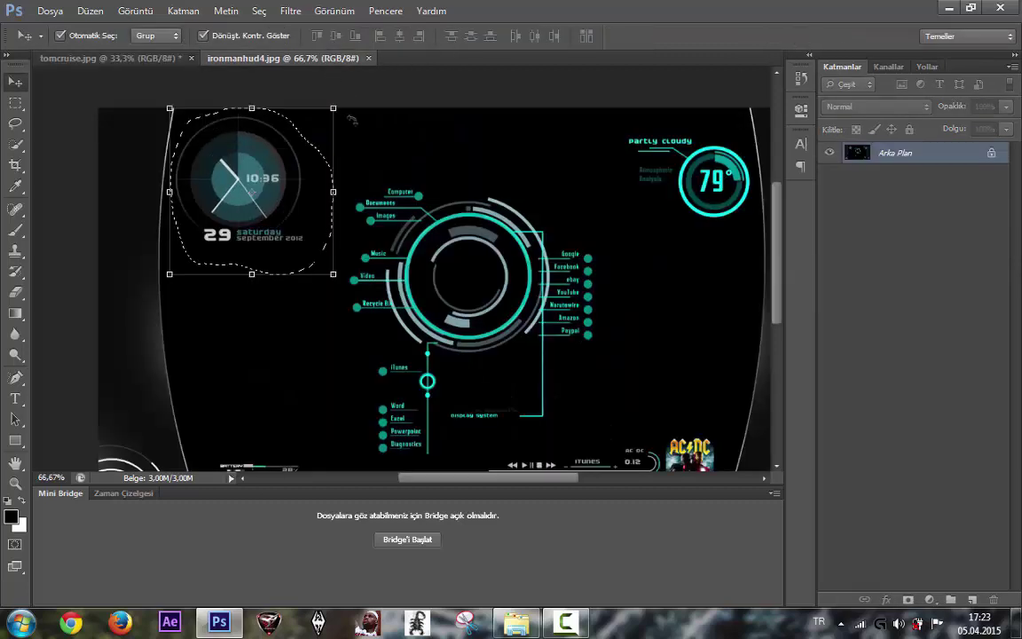
scroll(635, 217, "down", 1)
scroll(634, 218, "up", 1)
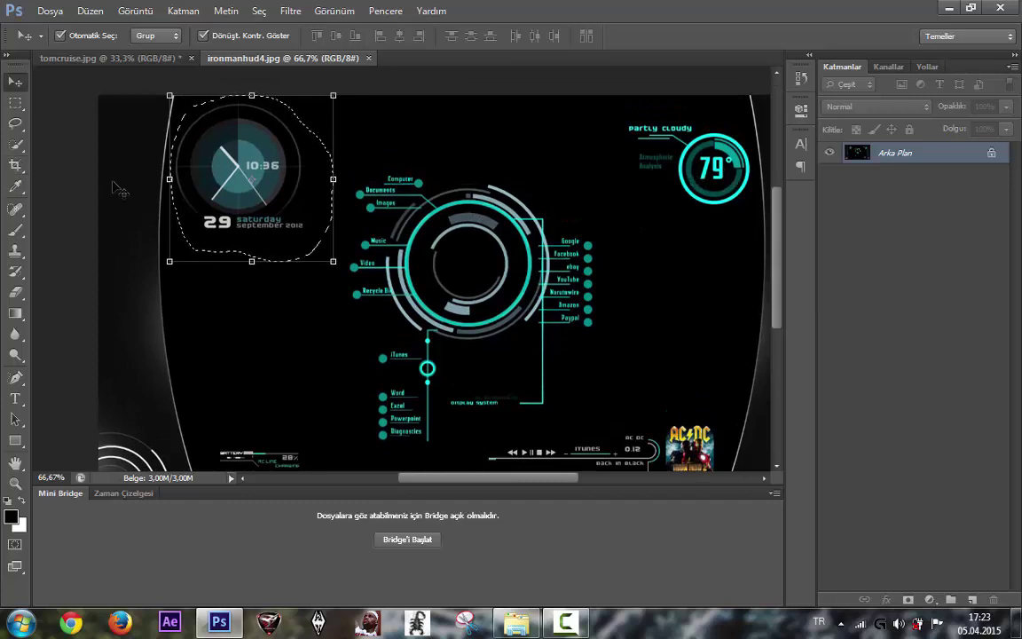
left_click(15, 123)
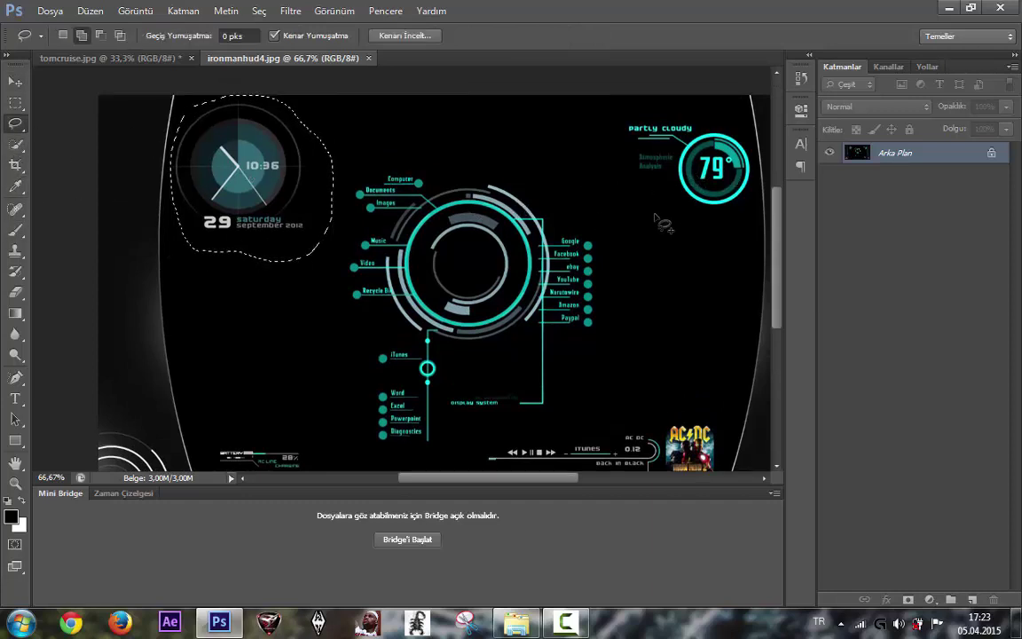
mouse_move(654, 214)
left_mouse_down()
mouse_move(667, 216)
mouse_move(786, 133)
left_mouse_up()
key("ctrl+d")
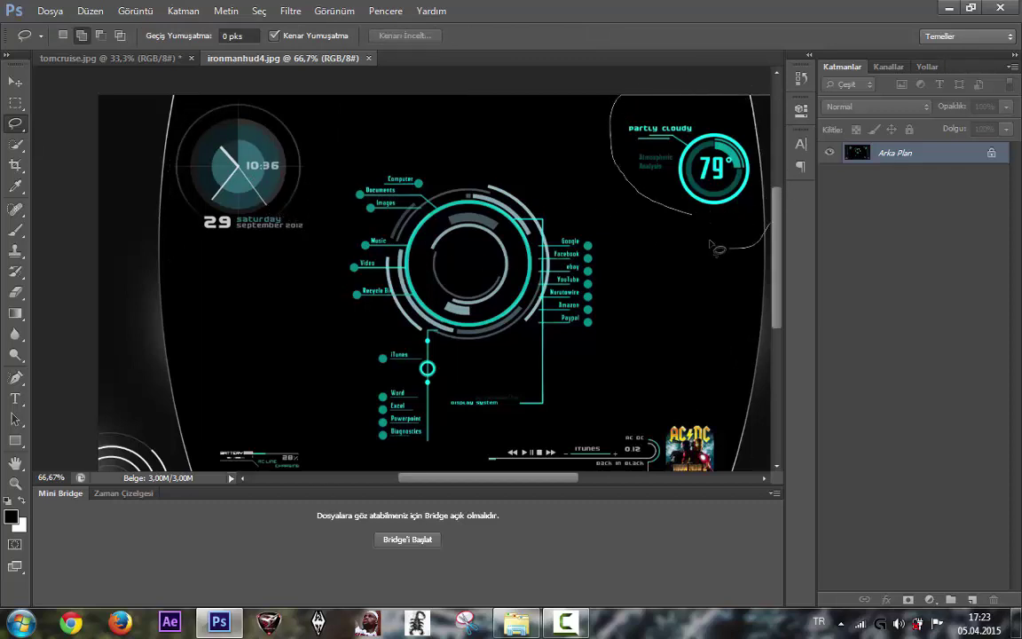
left_click_drag(692, 230, 685, 221)
- Free-transform the weather widget selection, moving its reference point top-left, and commit
key("v")
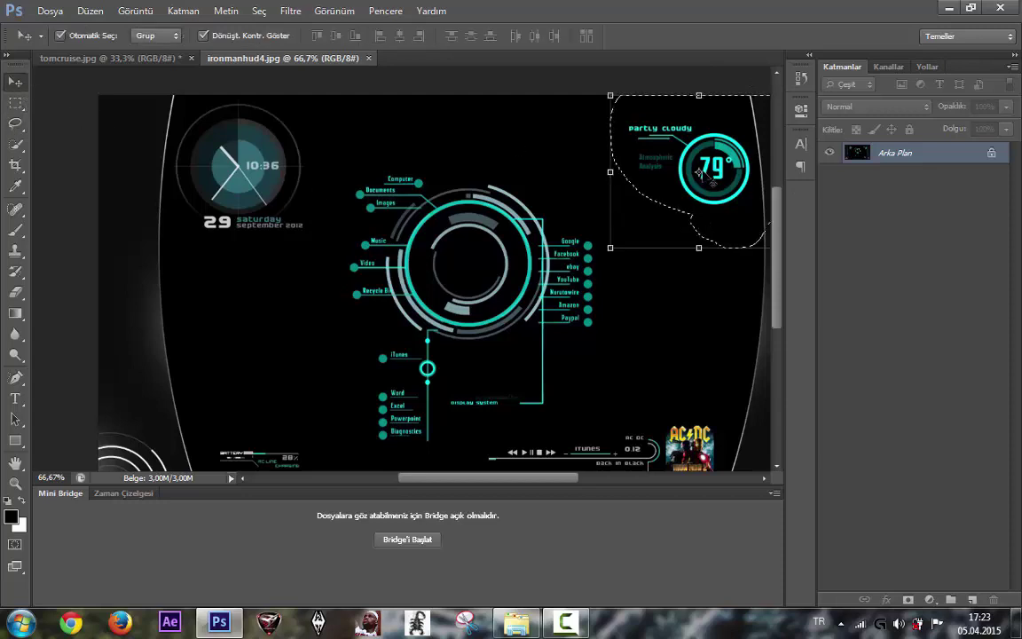
key("ctrl+t")
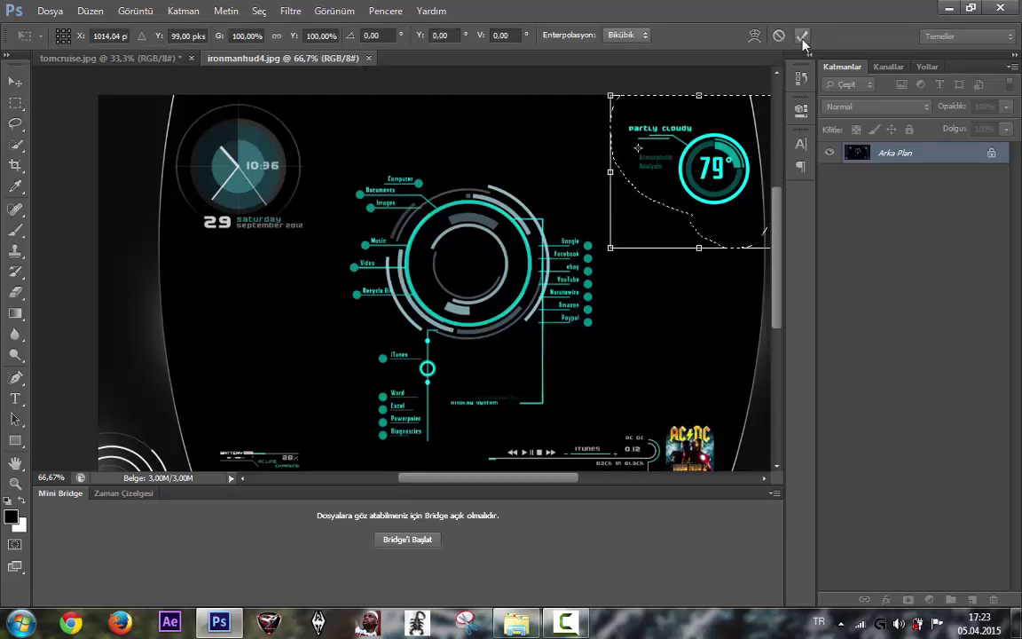
left_click(801, 35)
key("ctrl+t")
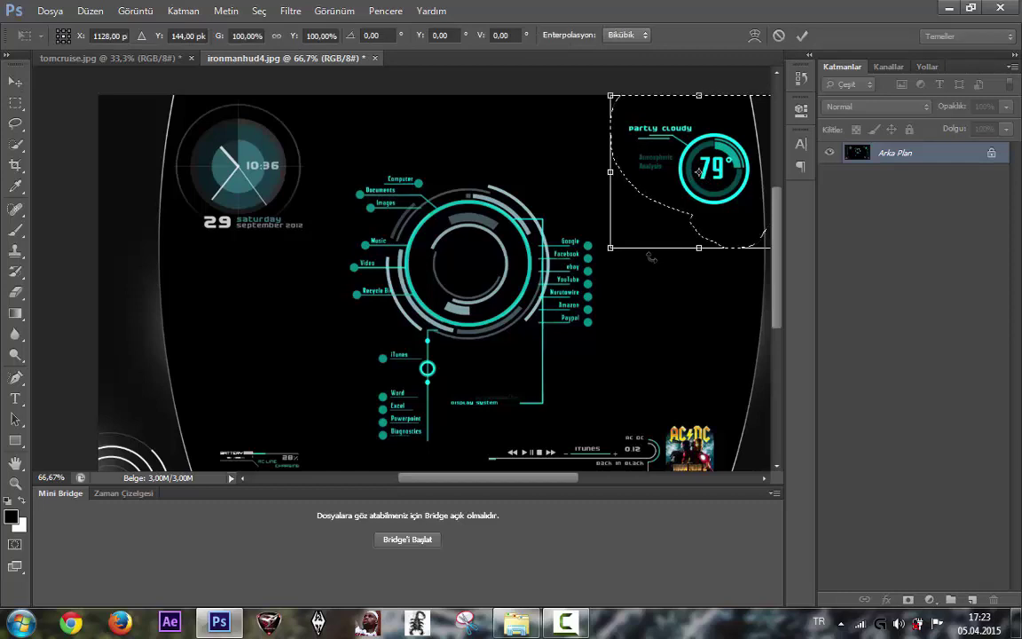
left_click_drag(699, 170, 422, 120)
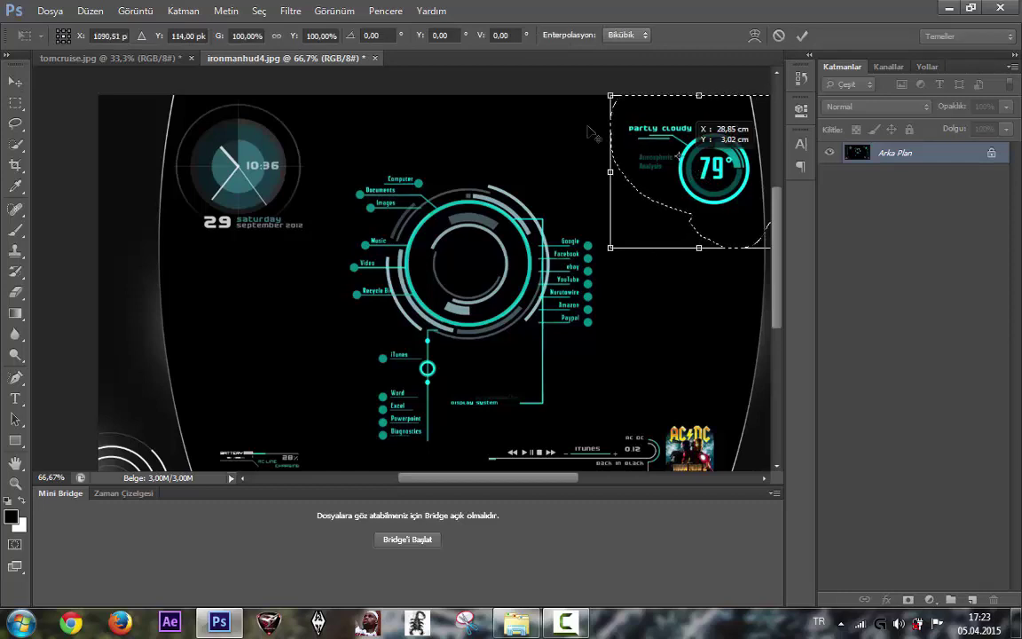
mouse_move(727, 178)
left_mouse_down()
mouse_move(142, 61)
mouse_move(103, 66)
mouse_move(702, 274)
mouse_move(111, 70)
mouse_move(703, 243)
left_mouse_up()
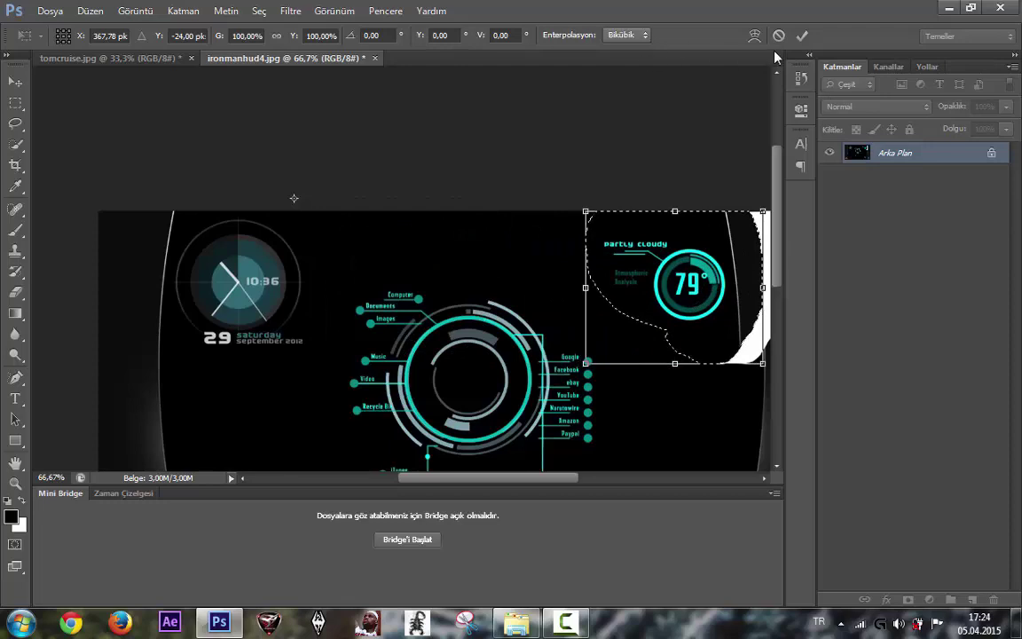
key("Return")
- Copy the weather widget to its own layer and drag it into tomcruise.jpg's top-right
key("ctrl+j")
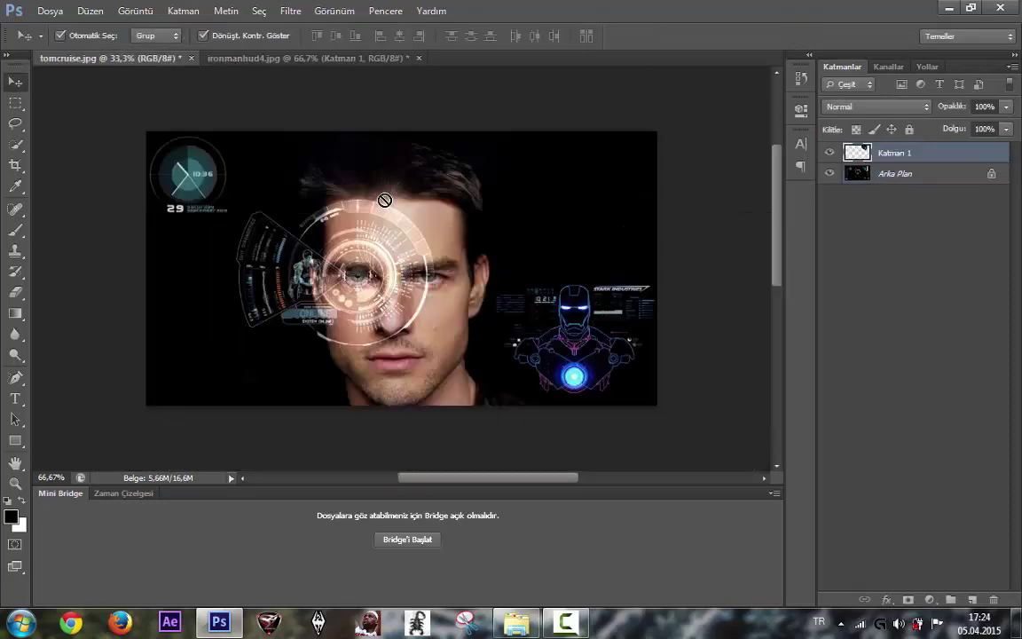
left_click_drag(145, 59, 389, 220)
left_click_drag(598, 205, 615, 188)
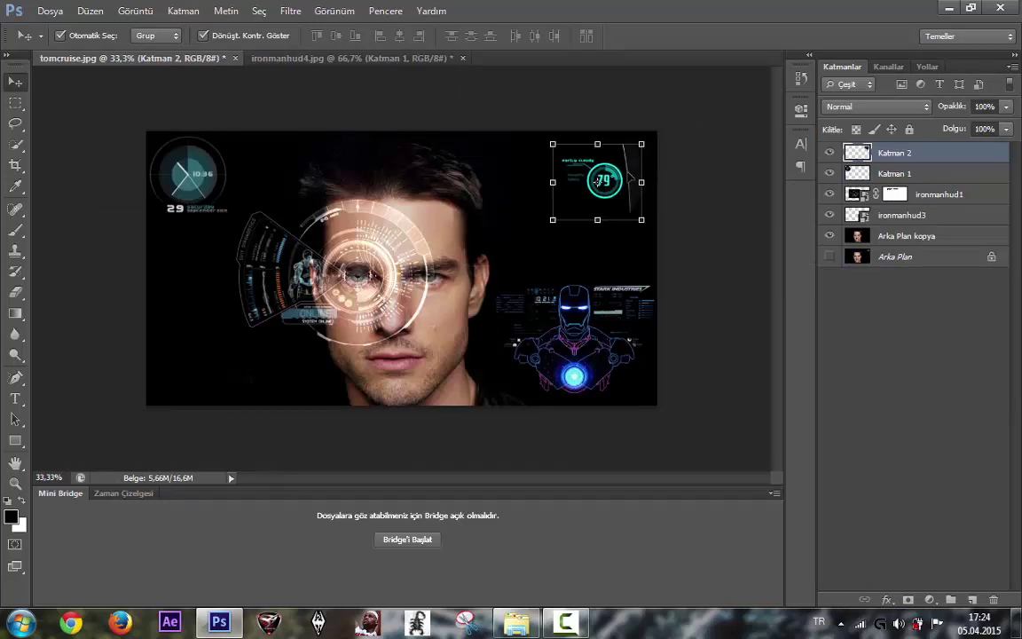
left_click(597, 182, "ctrl+space")
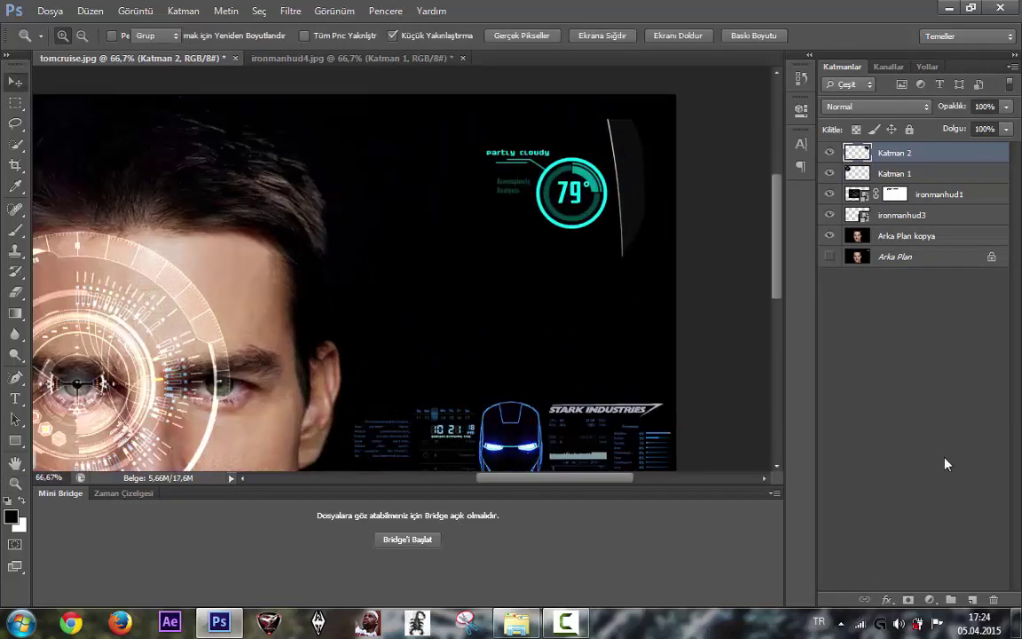
- Mask the weather layer and paint out the white arc beside the 79° gauge
left_click(910, 600)
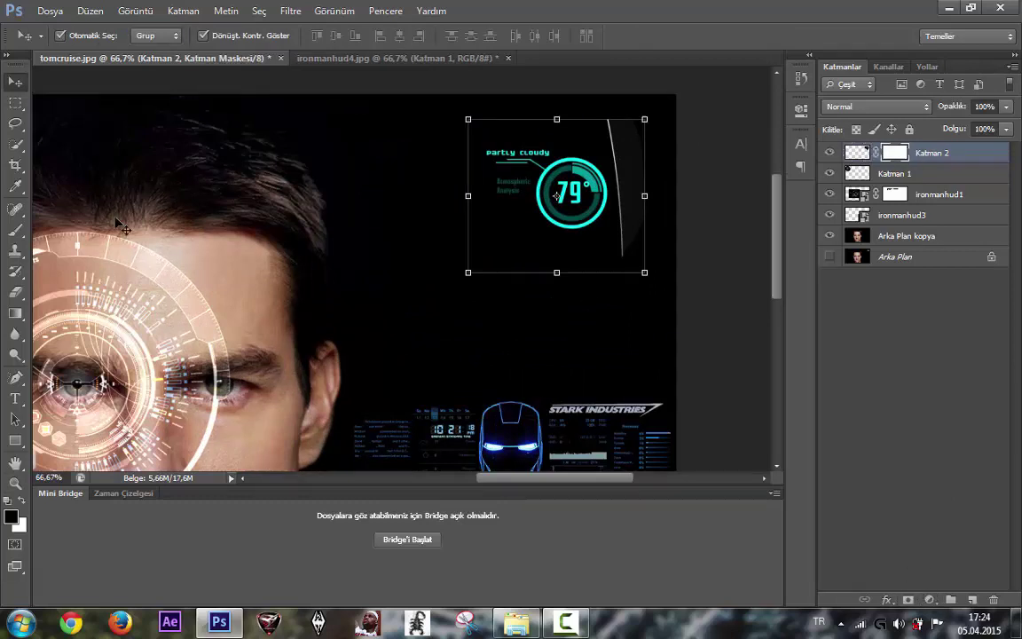
left_click(15, 231)
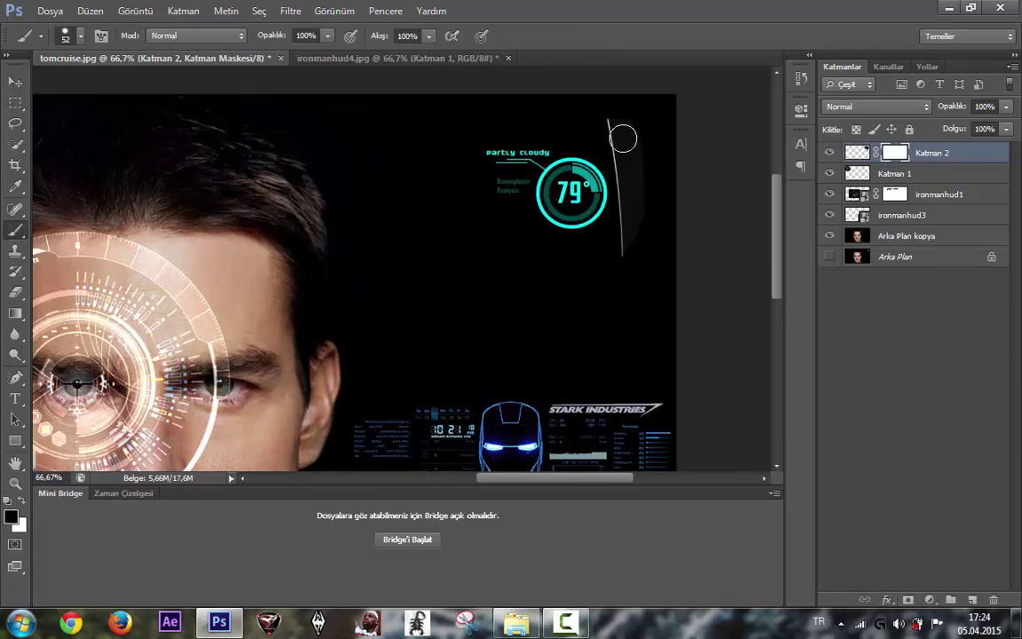
mouse_move(622, 138)
left_mouse_down()
mouse_move(633, 254)
mouse_move(627, 201)
left_mouse_up()
left_click(15, 81)
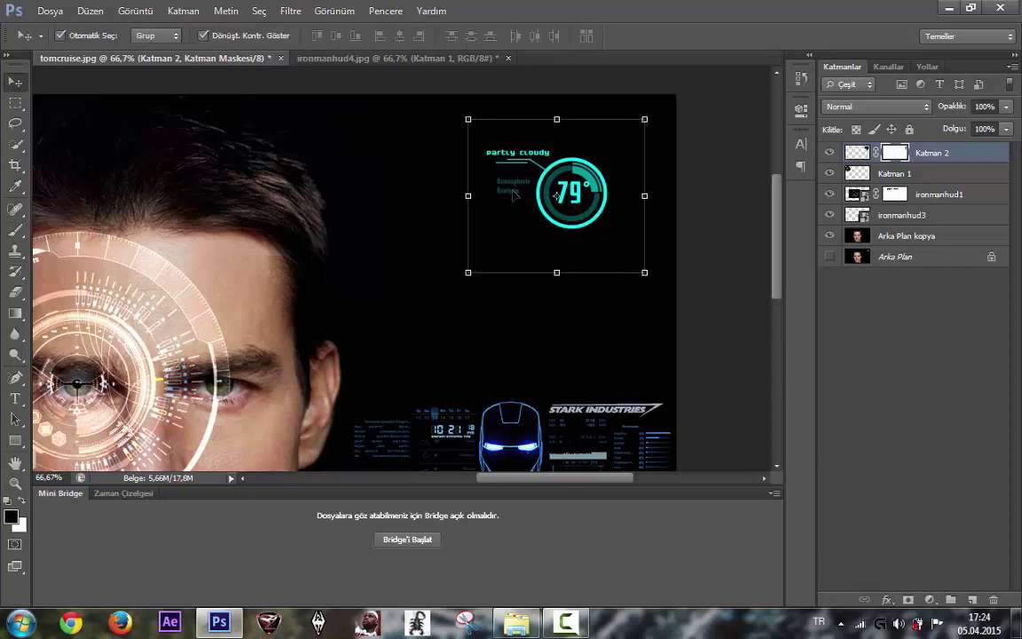
- Move the weather widget up into the top-right corner and fit the portrait on screen
left_click_drag(513, 177, 553, 153)
left_click(745, 240)
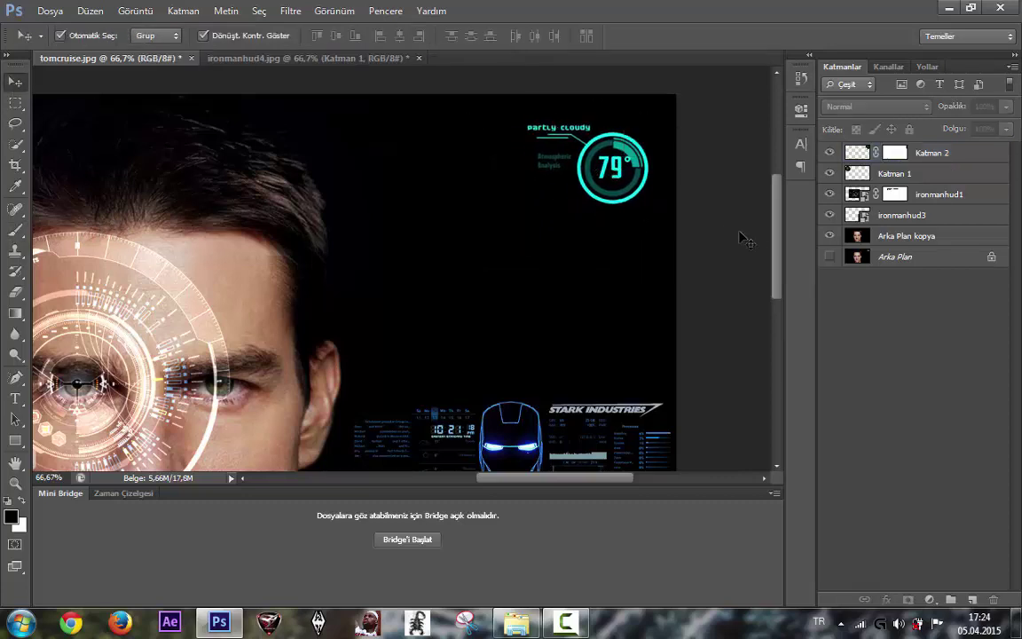
key("z")
left_click(617, 38)
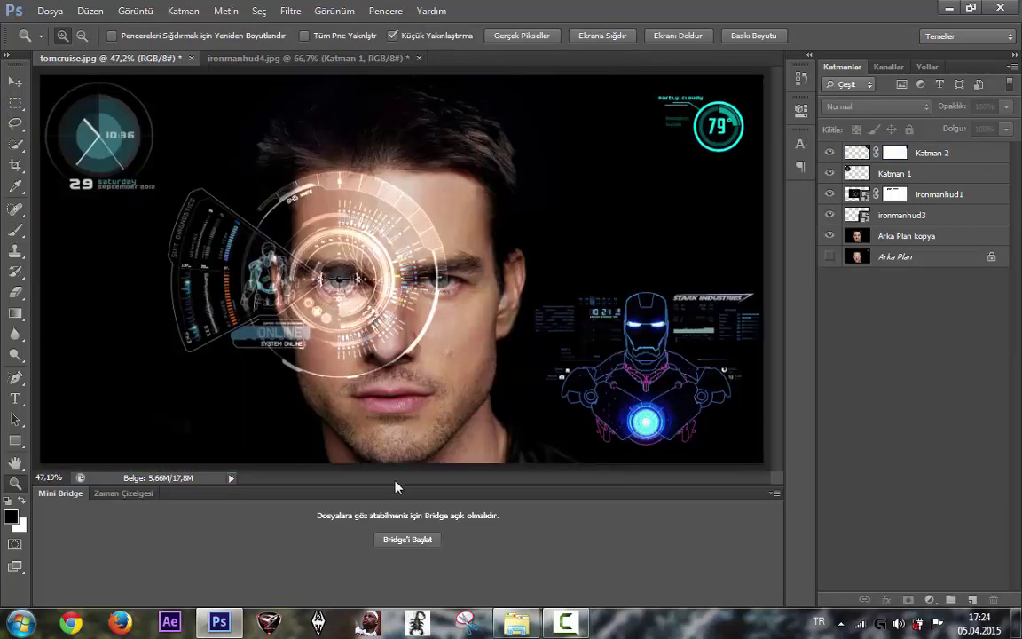
key("v")
left_click(304, 62)
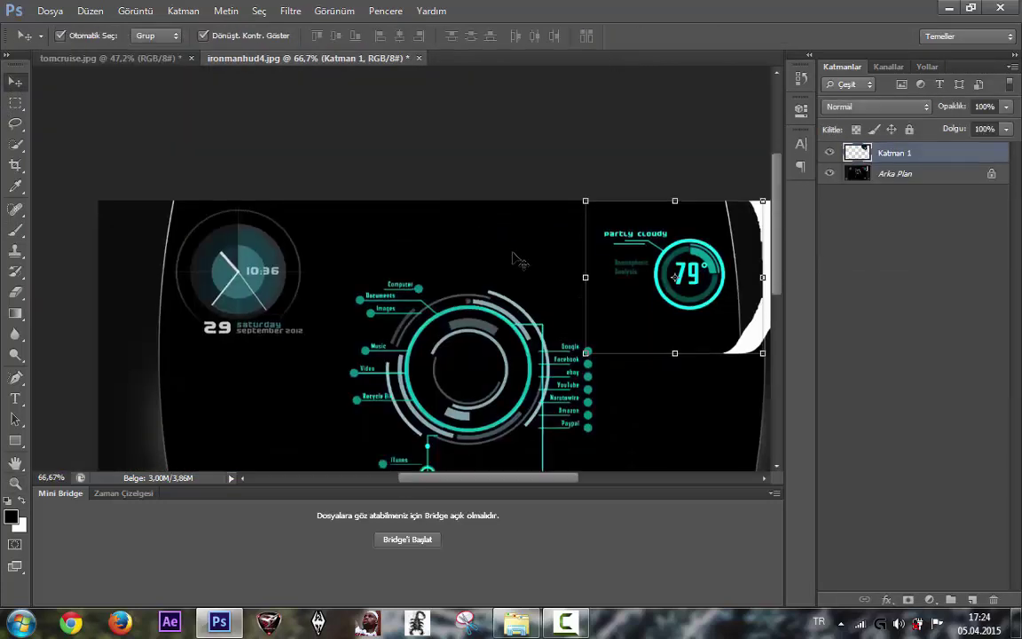
- In ironmanhud4.jpg, lasso around the music player and make Arka Plan the active layer
scroll(518, 266, "down", 5)
mouse_move(541, 482)
left_mouse_down()
mouse_move(575, 492)
mouse_move(556, 483)
left_mouse_up()
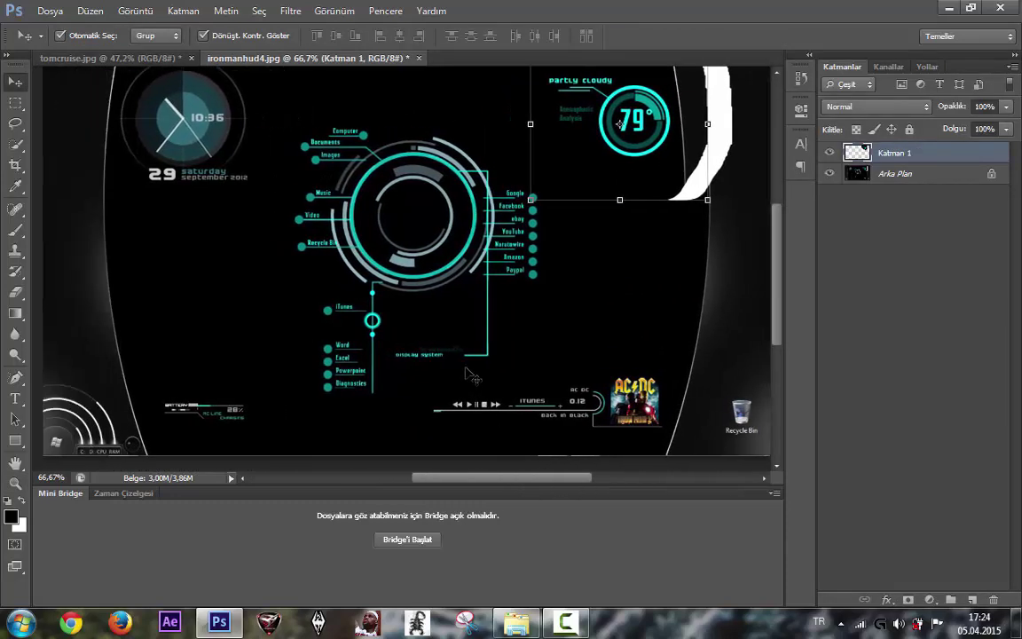
scroll(419, 330, "up", 2)
scroll(434, 313, "down", 2)
left_click(15, 124)
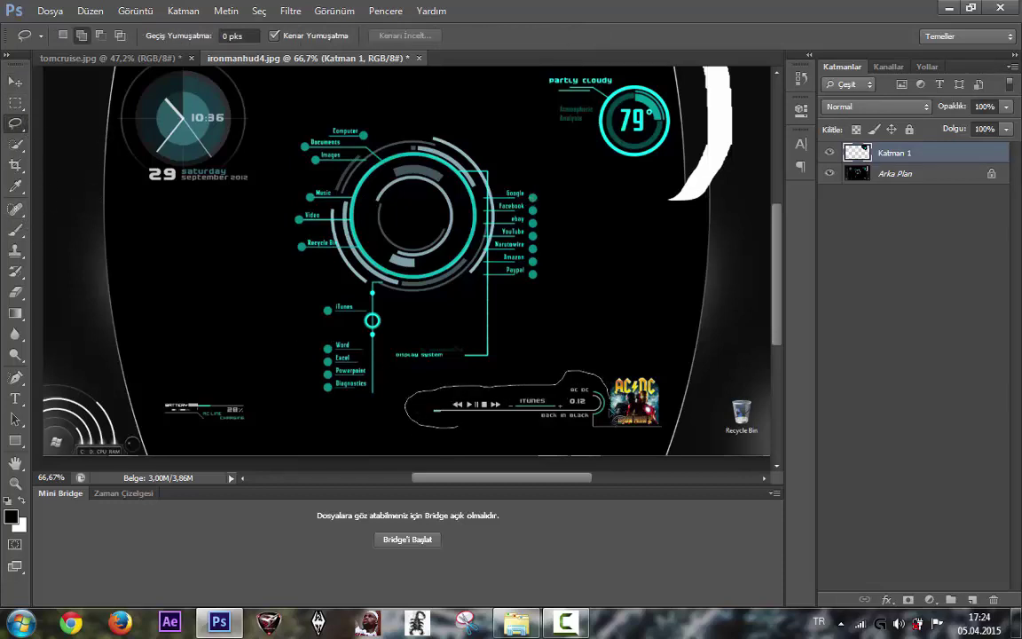
left_click_drag(583, 446, 435, 409)
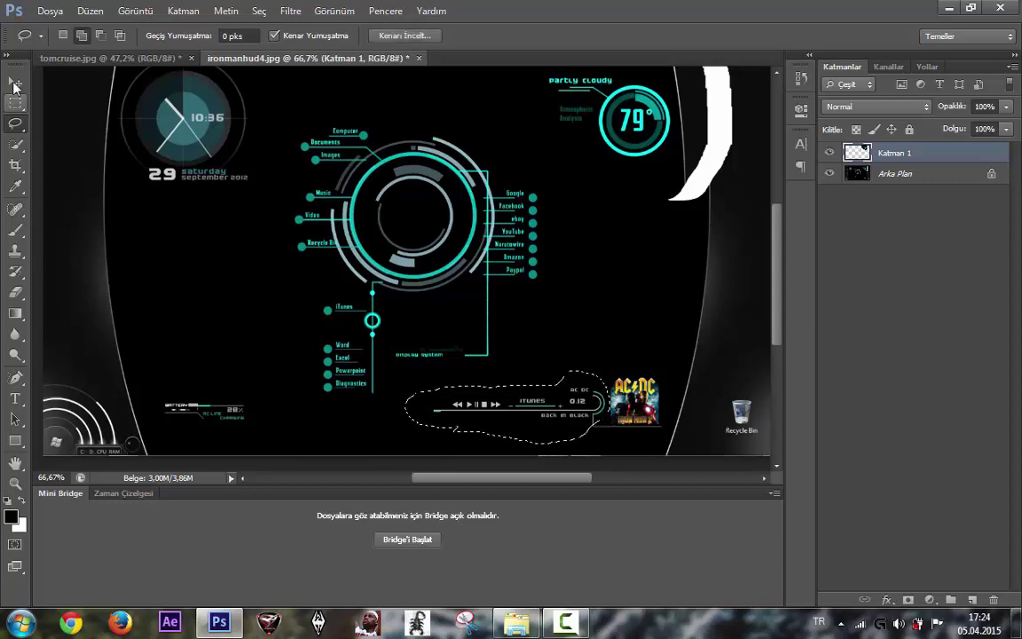
left_click(16, 82)
left_click(381, 279)
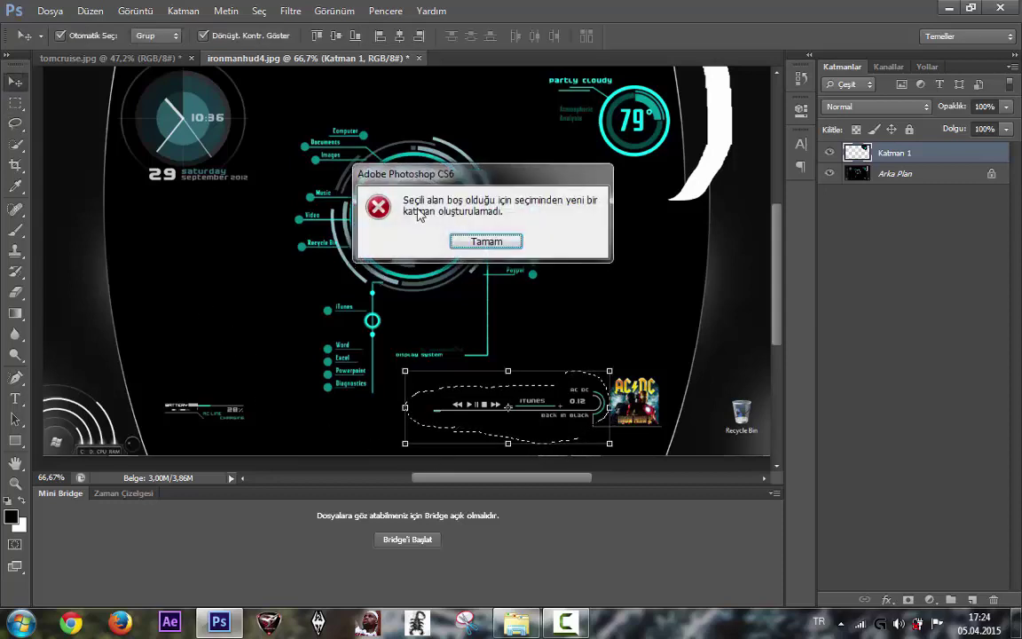
left_click(450, 244)
left_click(920, 174)
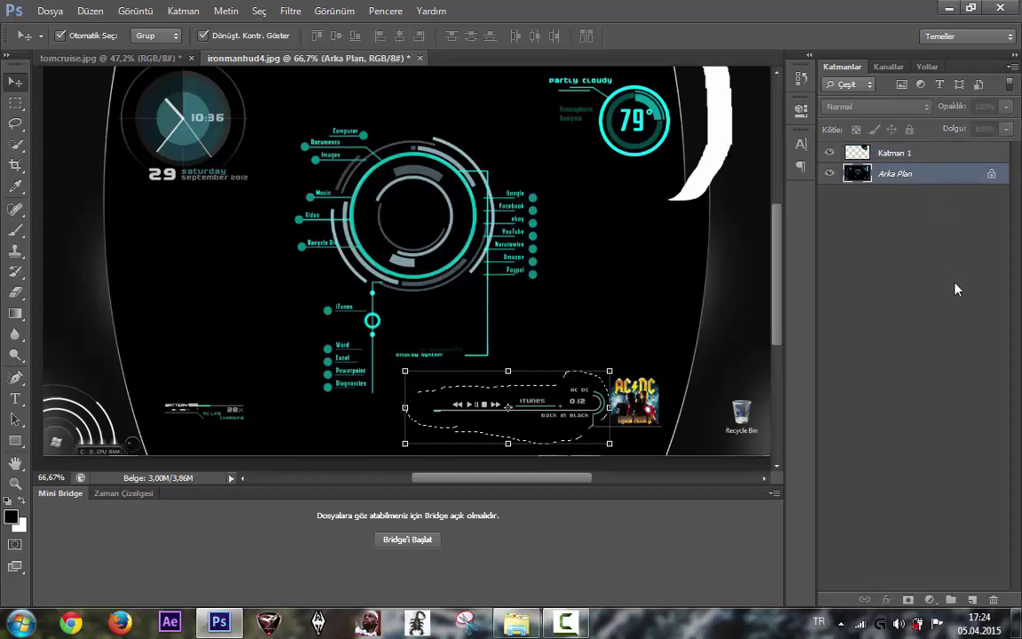
- Copy the player onto new layer Katman 2, then lasso it again and nudge it right
key("ctrl+j")
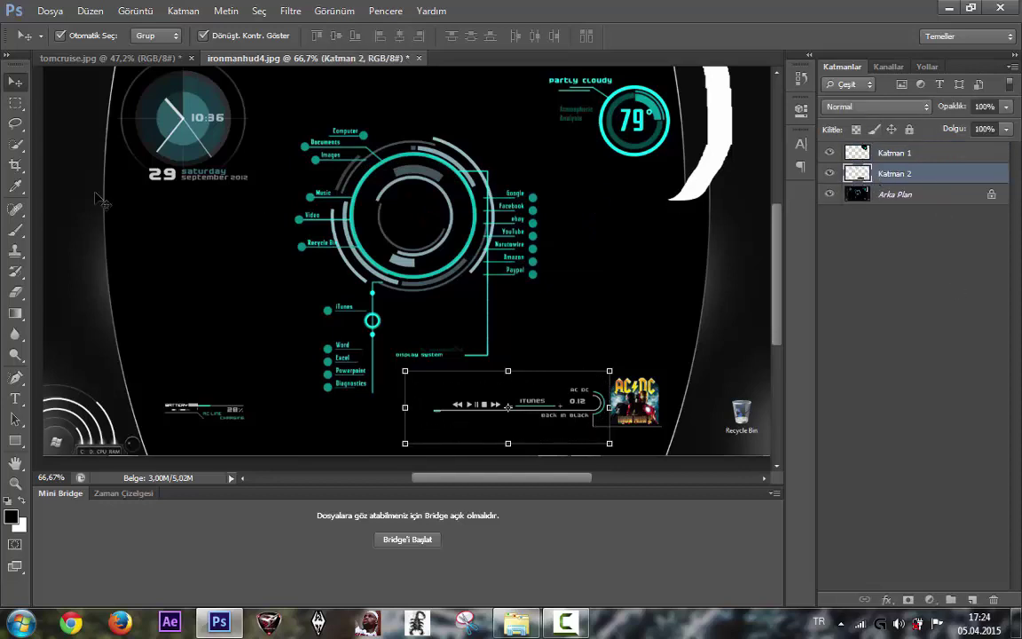
left_click(15, 103)
left_click(15, 123)
mouse_move(415, 251)
left_mouse_down()
mouse_move(657, 293)
mouse_move(712, 450)
left_mouse_up()
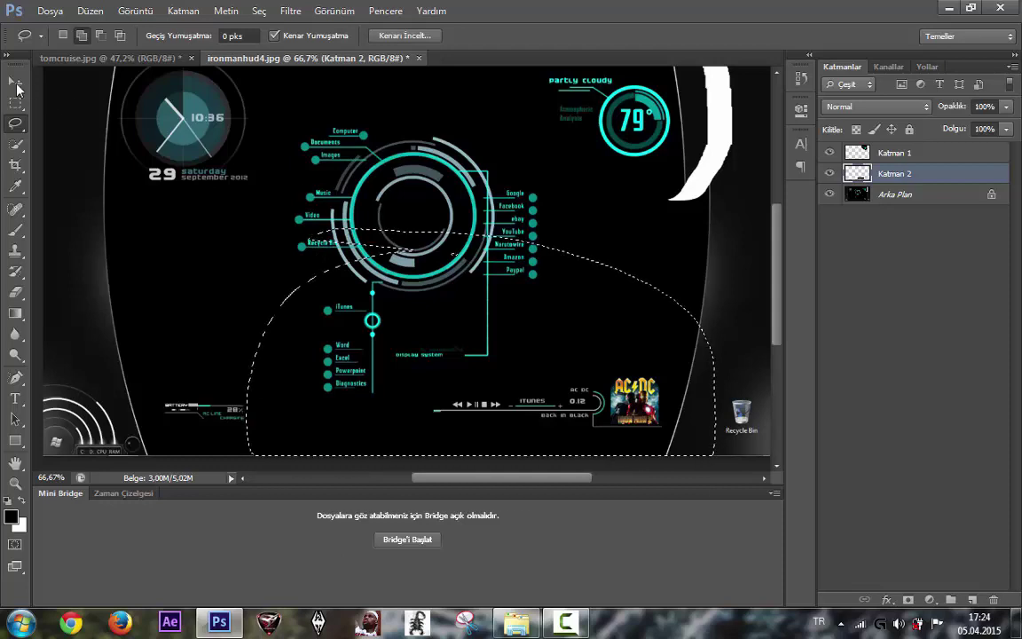
left_click(15, 83)
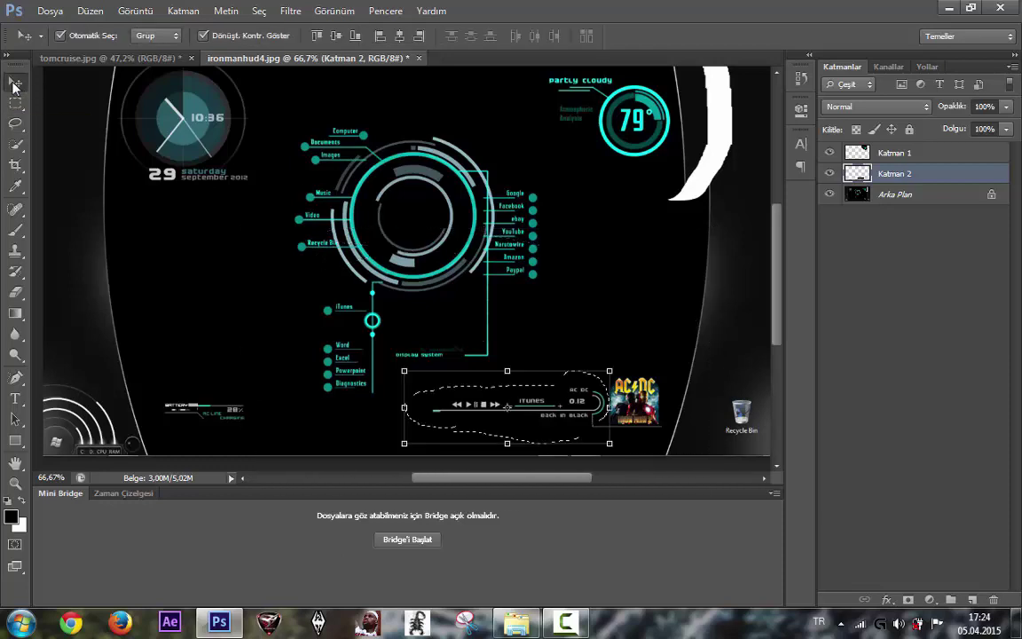
key("Right")
- Drag the music player into tomcruise.jpg, enlarge it, and commit it in the lower-left corner
mouse_move(510, 405)
left_mouse_down()
mouse_move(116, 60)
mouse_move(447, 268)
mouse_move(645, 258)
mouse_move(168, 432)
mouse_move(111, 428)
left_mouse_up()
left_click_drag(183, 402, 198, 393)
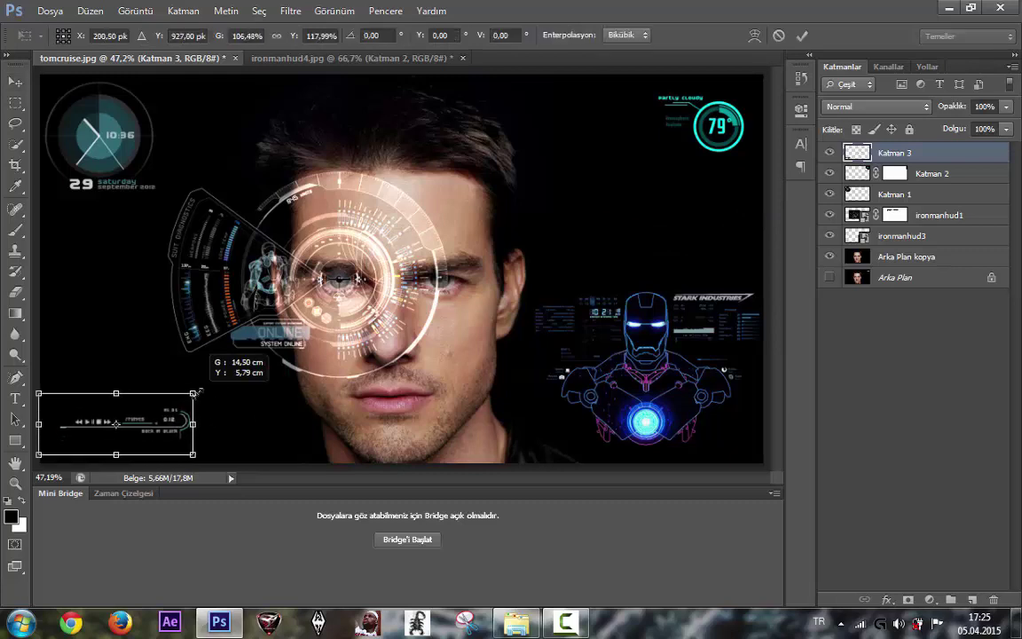
left_click_drag(118, 424, 111, 431)
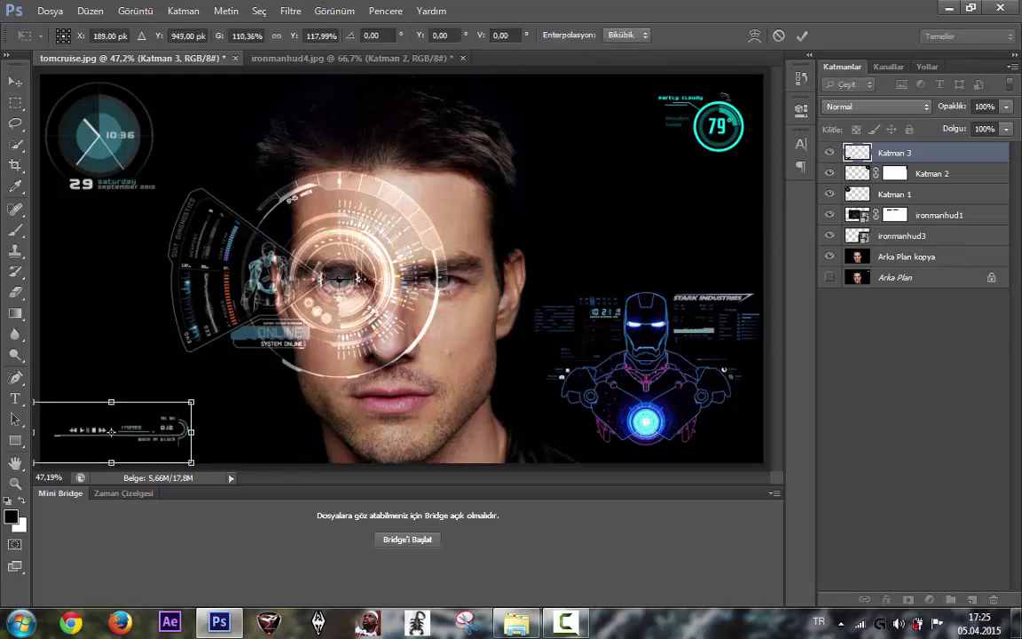
left_click(803, 35)
left_click(691, 203)
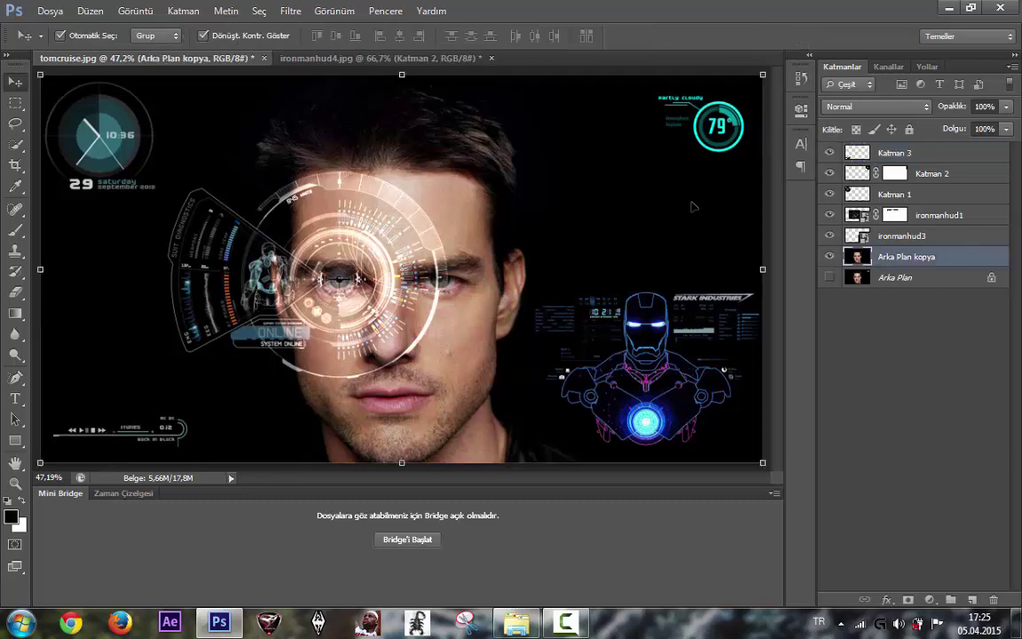
- Zoom out to the whole image and drag the Iron Man suit diagram up-right
key("z")
left_click(670, 209, "alt")
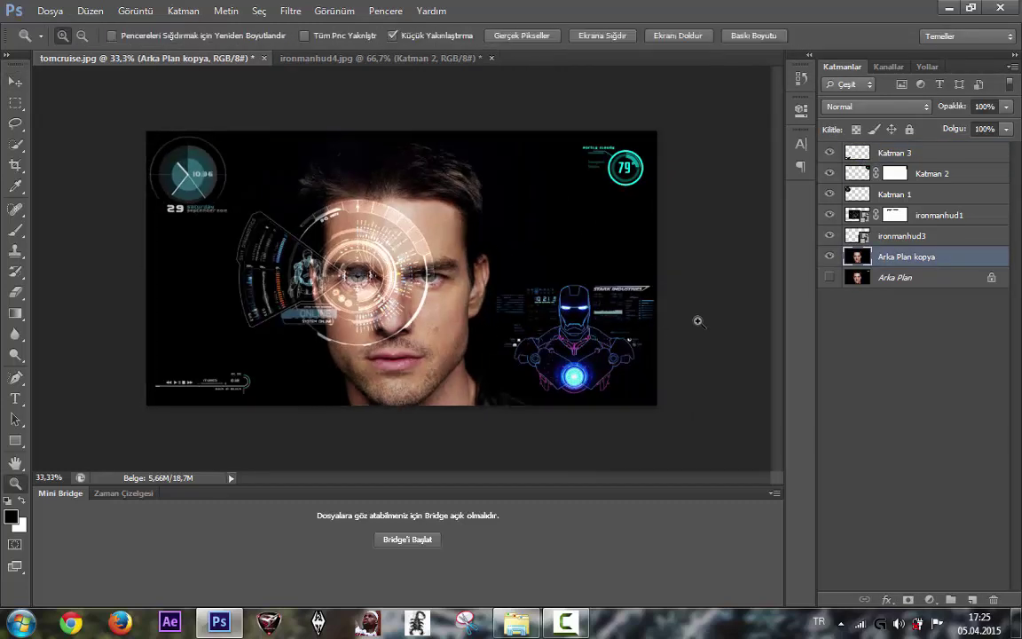
left_click(15, 81)
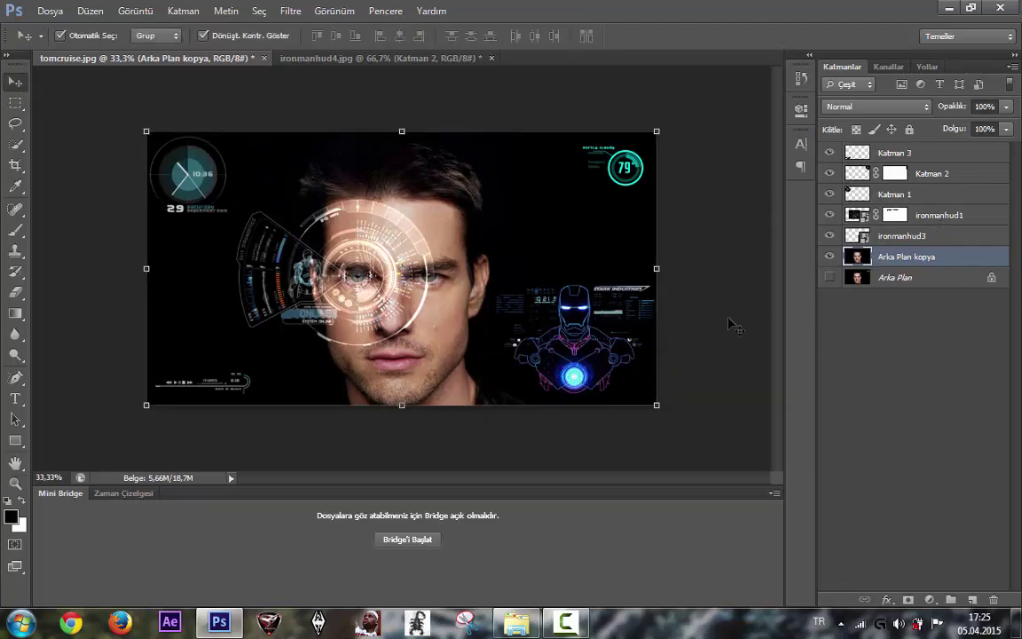
mouse_move(575, 364)
left_mouse_down()
mouse_move(393, 275)
mouse_move(593, 346)
left_mouse_up()
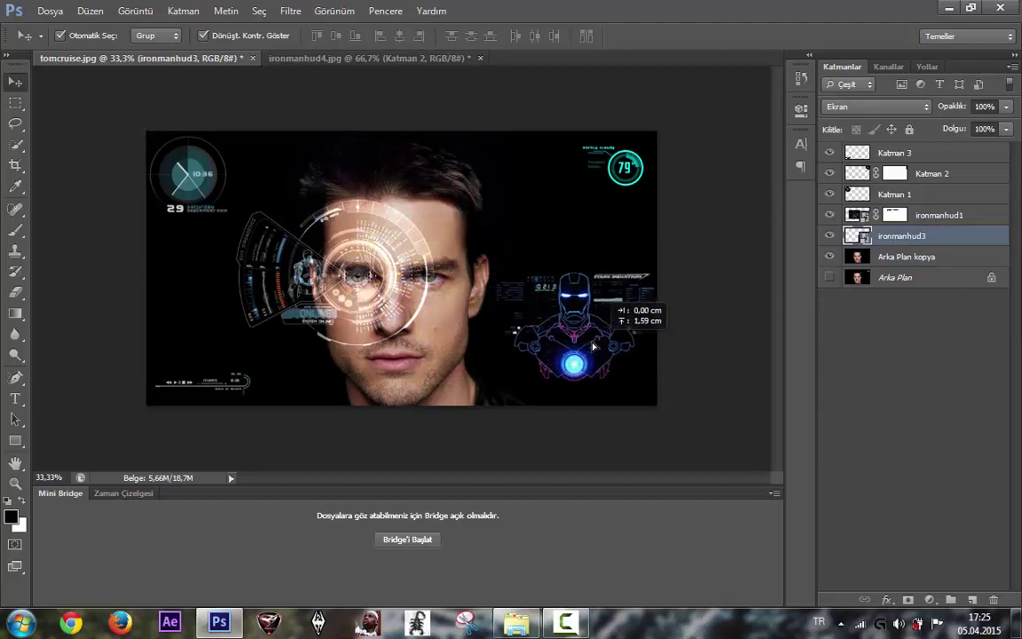
- Flip ironmanhud1 horizontally (Yatay Çevir), drag it over the other eye, and return the suit diagram right
left_click(393, 282)
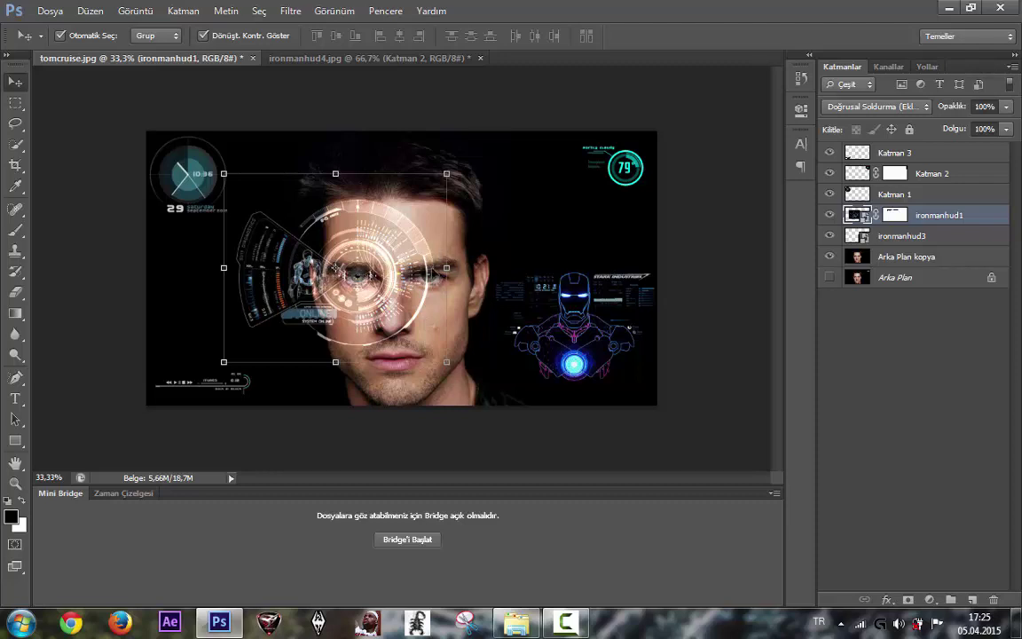
left_click(135, 10)
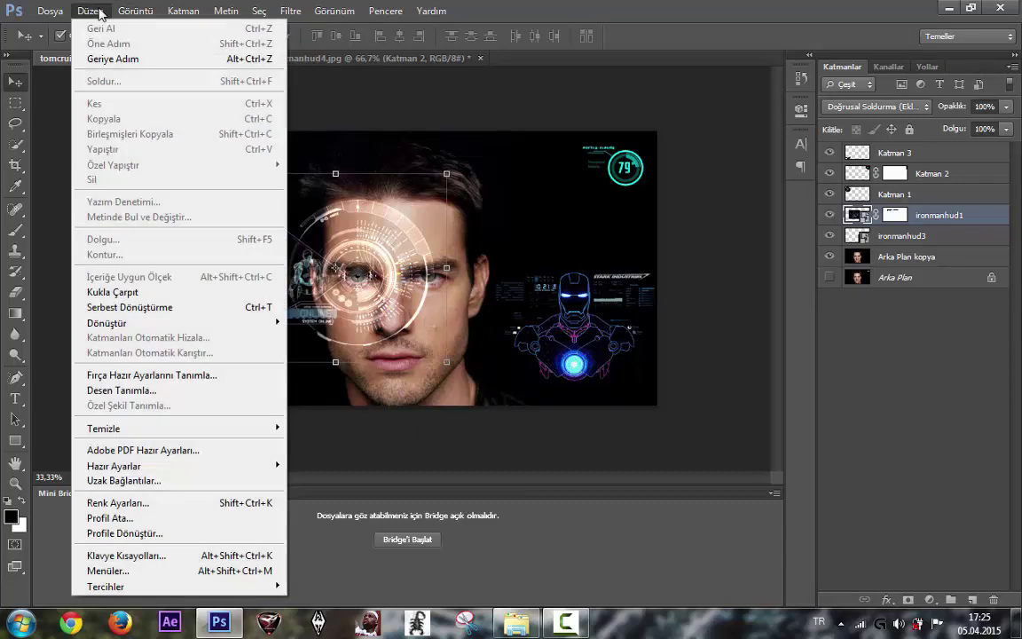
mouse_move(107, 322)
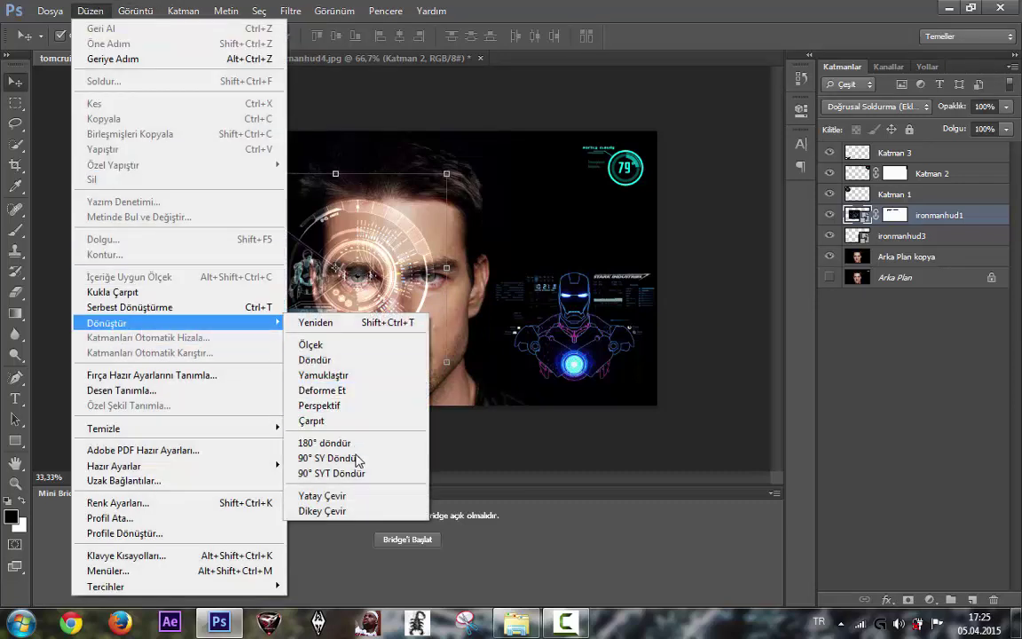
left_click(342, 496)
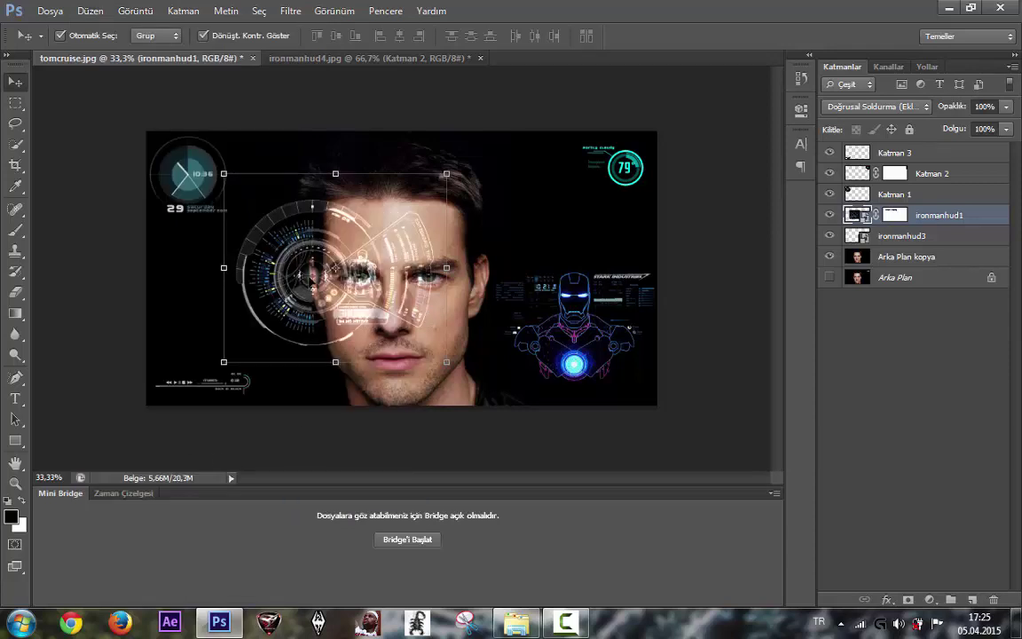
left_click_drag(309, 279, 429, 286)
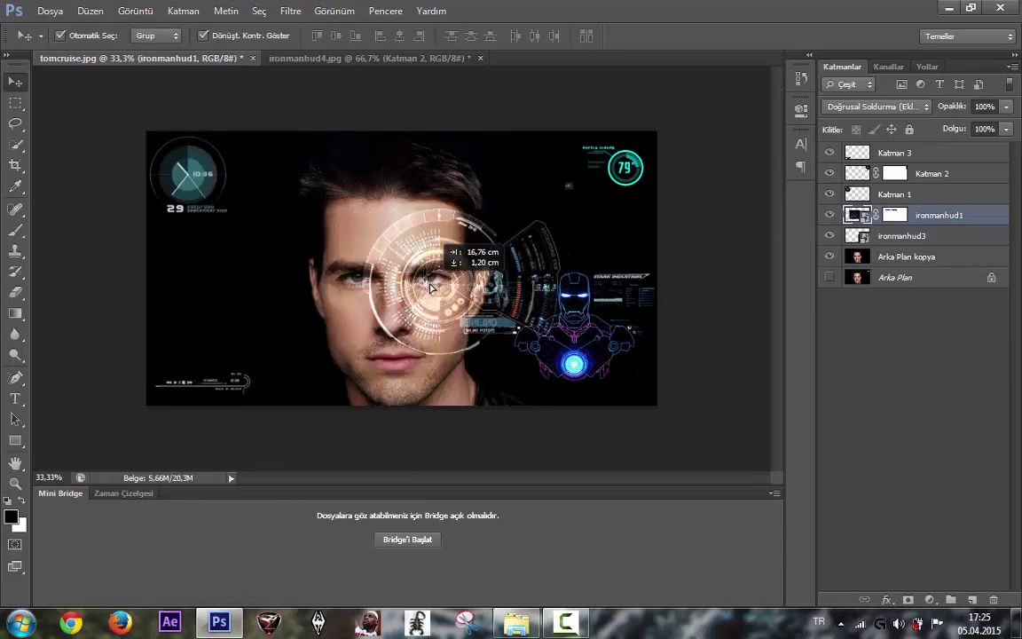
left_click_drag(429, 285, 422, 277)
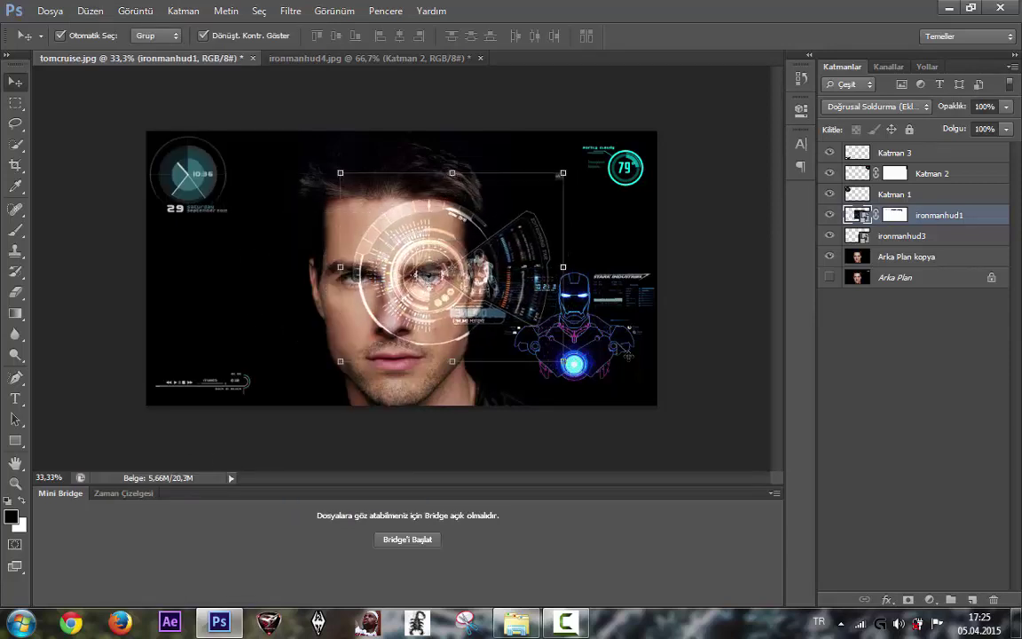
left_click_drag(597, 348, 248, 293)
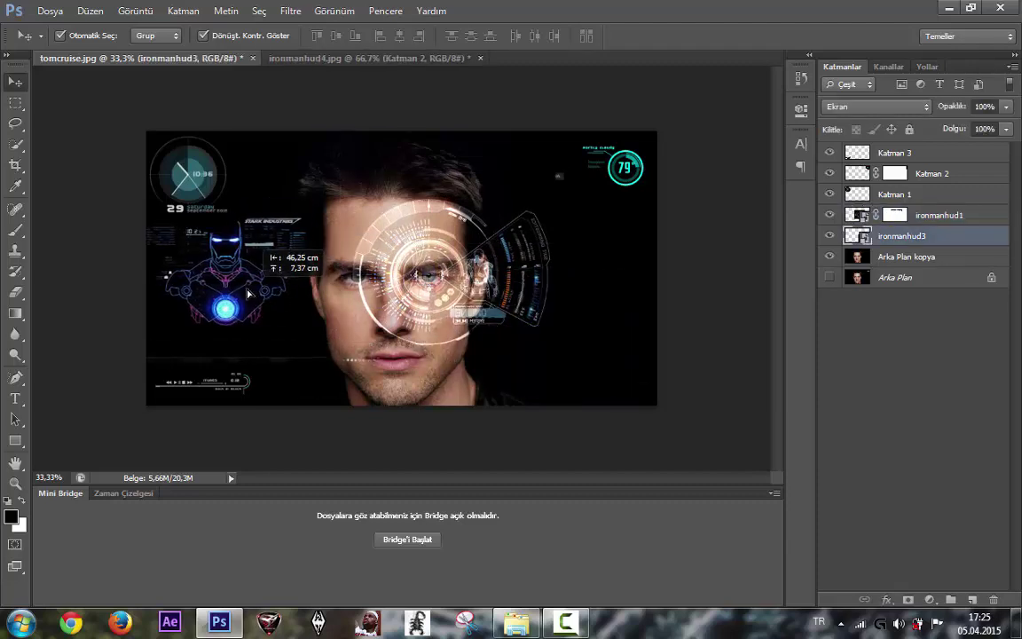
left_click_drag(248, 292, 612, 356)
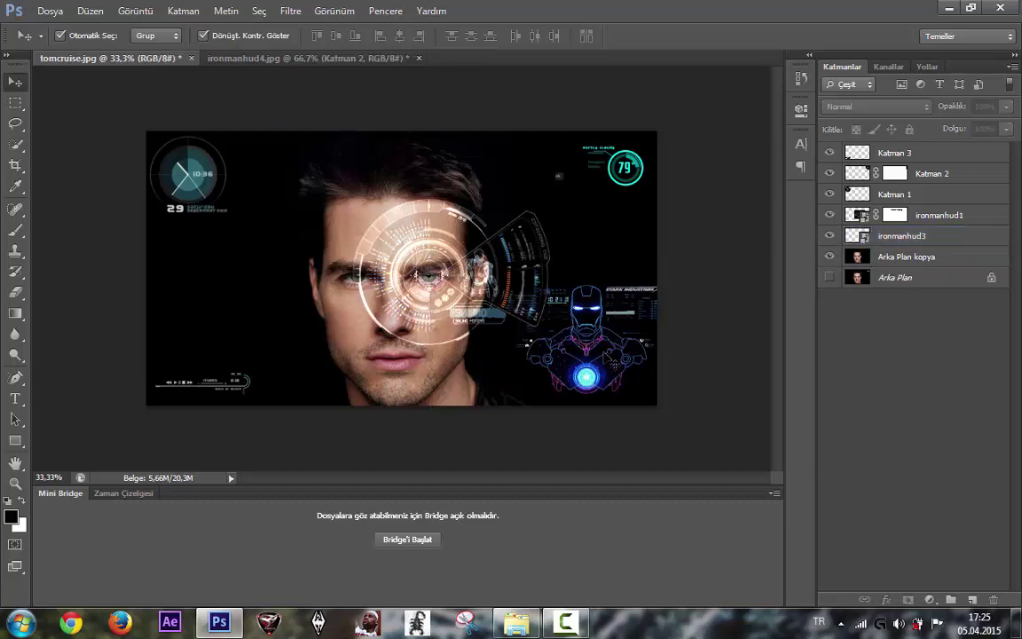
- Flip the ironmanhud3 suit diagram vertically (Dikey Çevir), then level it and shift it slightly left
left_click(84, 13)
mouse_move(107, 323)
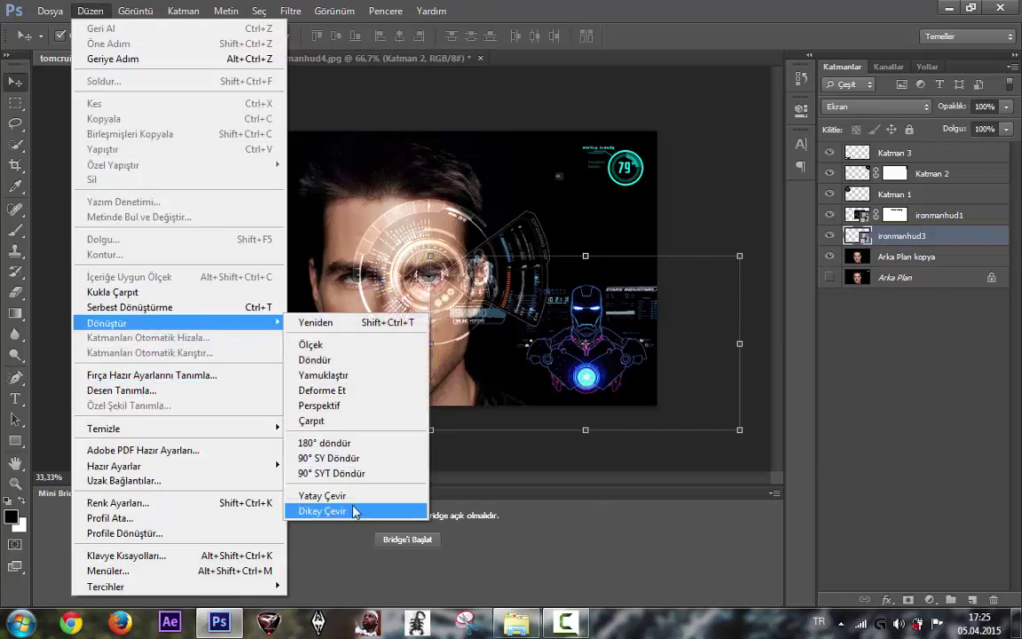
left_click(367, 512)
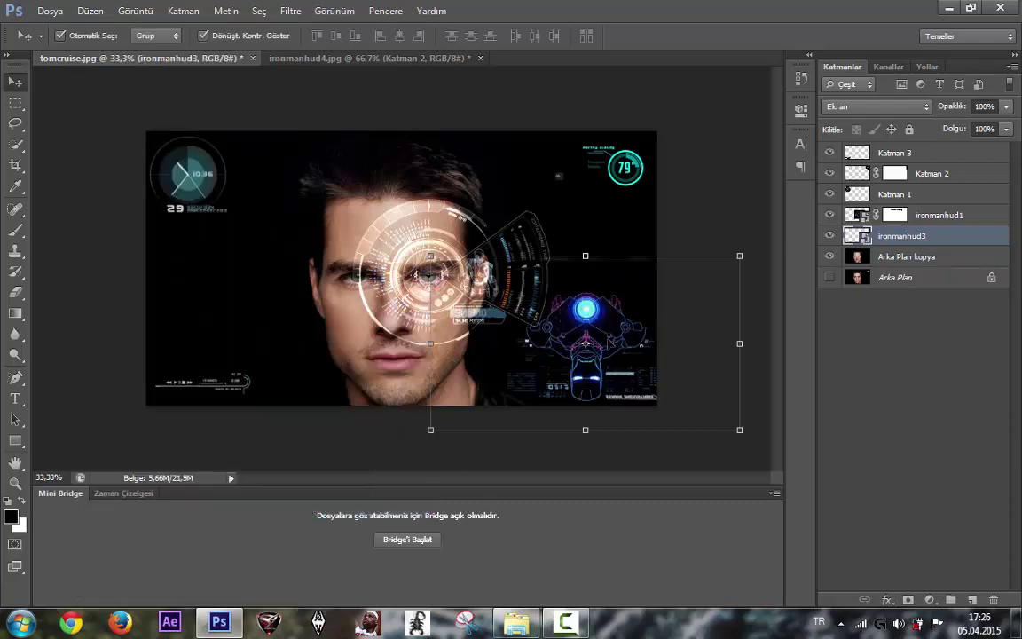
left_click_drag(585, 342, 596, 354)
left_click_drag(583, 239, 588, 450)
left_click(607, 299)
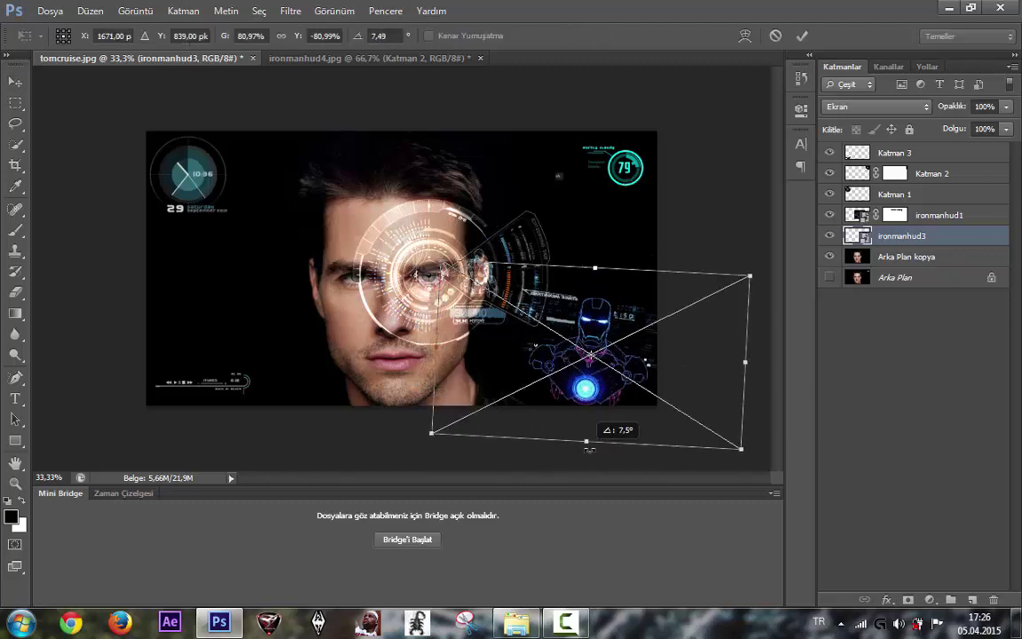
left_click_drag(588, 450, 591, 444)
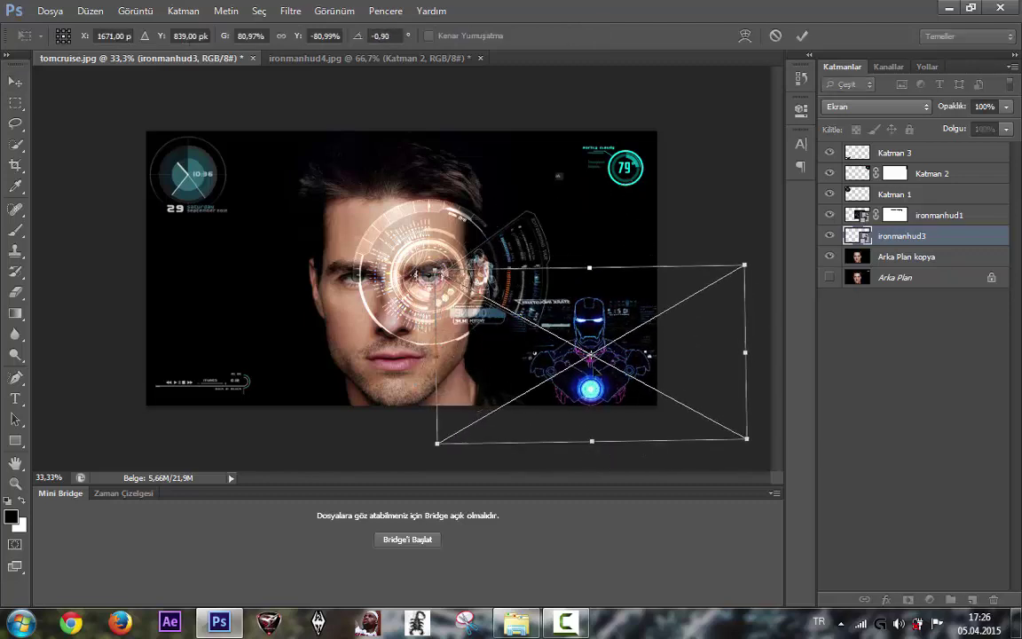
left_click_drag(600, 368, 593, 366)
left_click(801, 36)
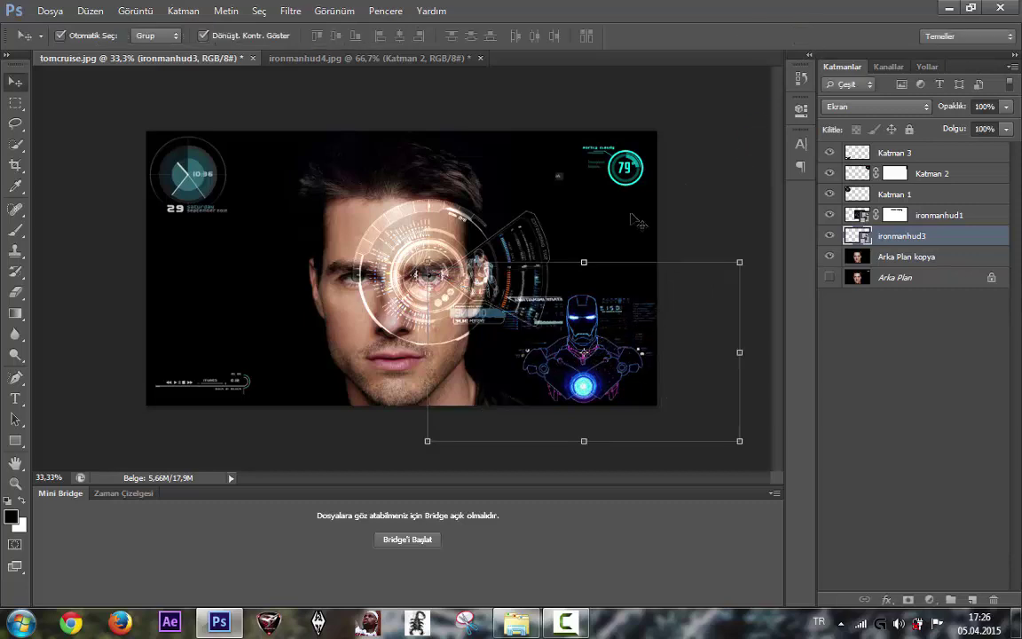
key("ctrl+t")
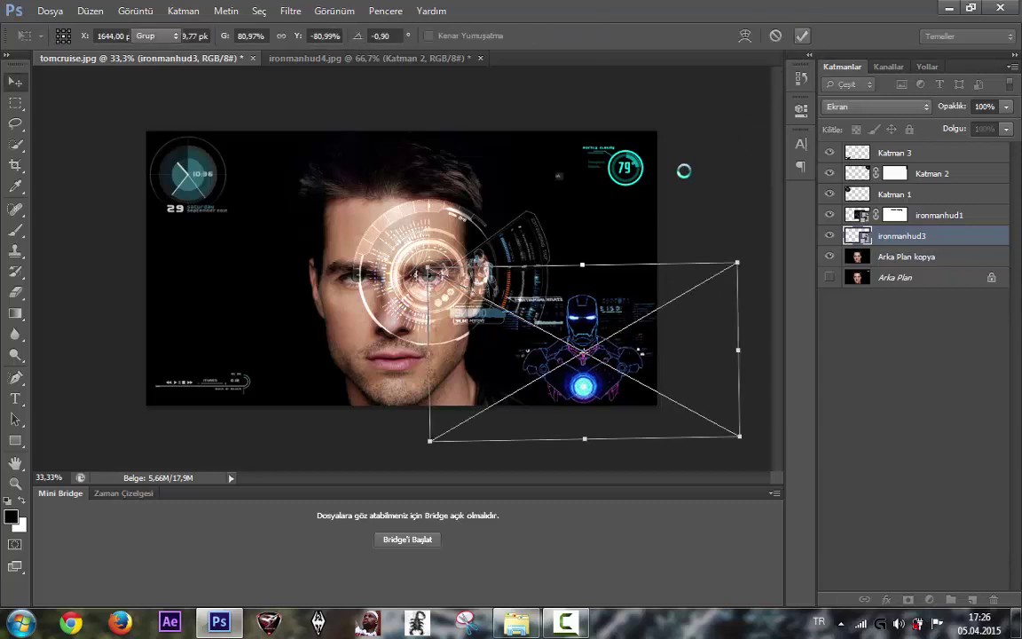
key("Return")
- Free-transform ironmanhud1 and drag it back over the eye on the image's left
left_click(939, 214)
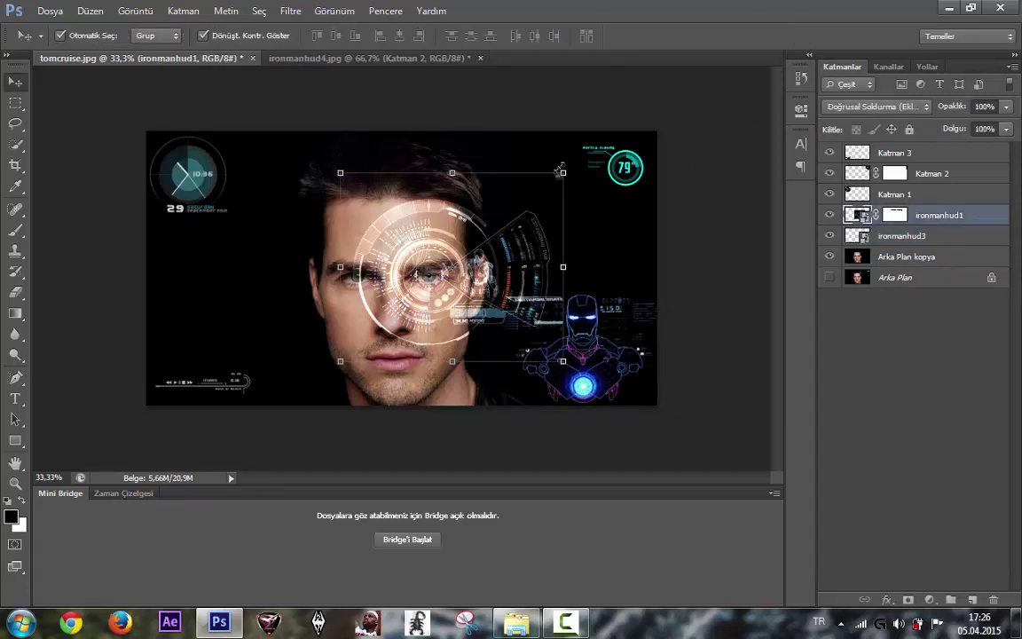
key("ctrl+t")
mouse_move(488, 267)
left_mouse_down()
mouse_move(355, 277)
mouse_move(365, 266)
left_mouse_up()
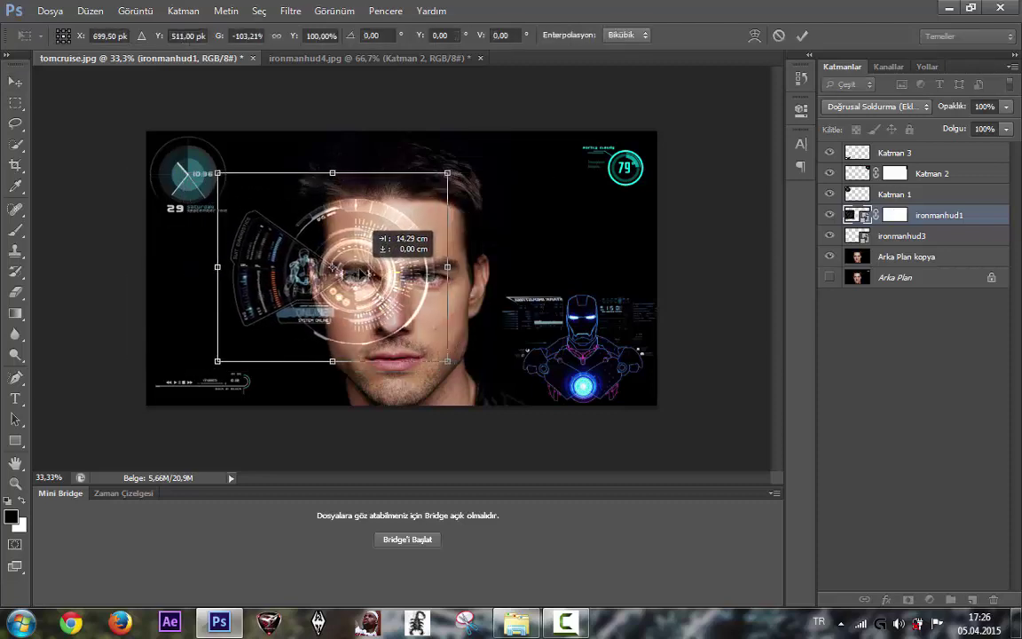